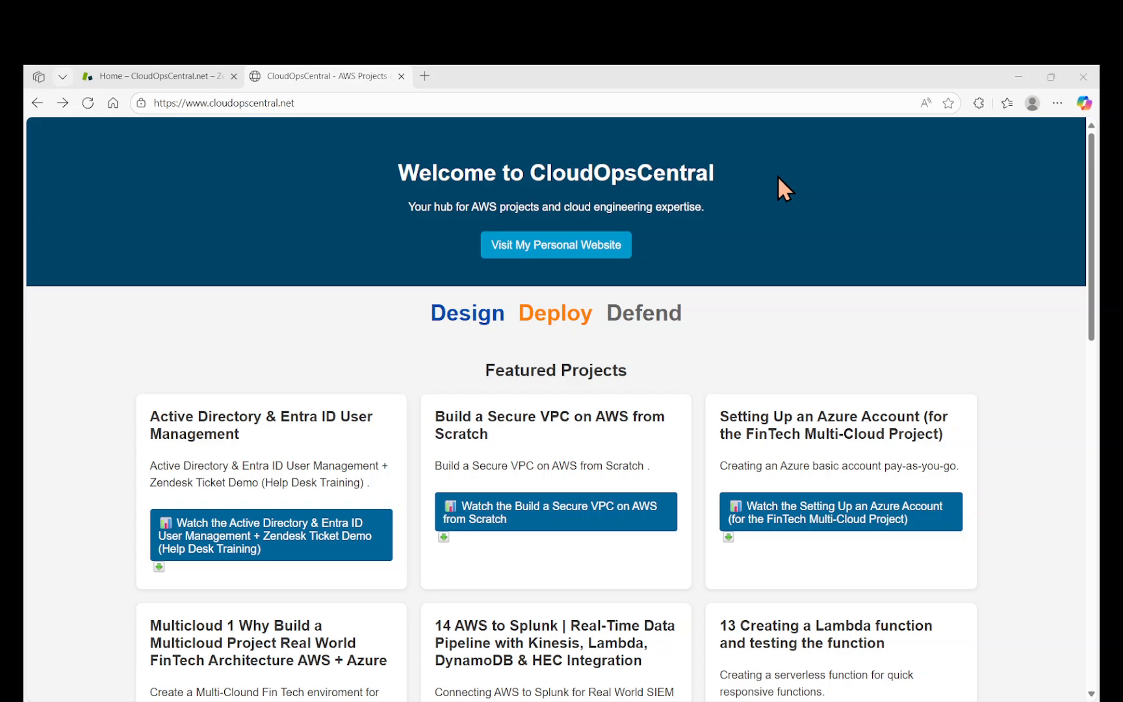
Open the personal website from CloudOpsCentral and view its Certifications and Portfolio pages.
left_click(556, 247)
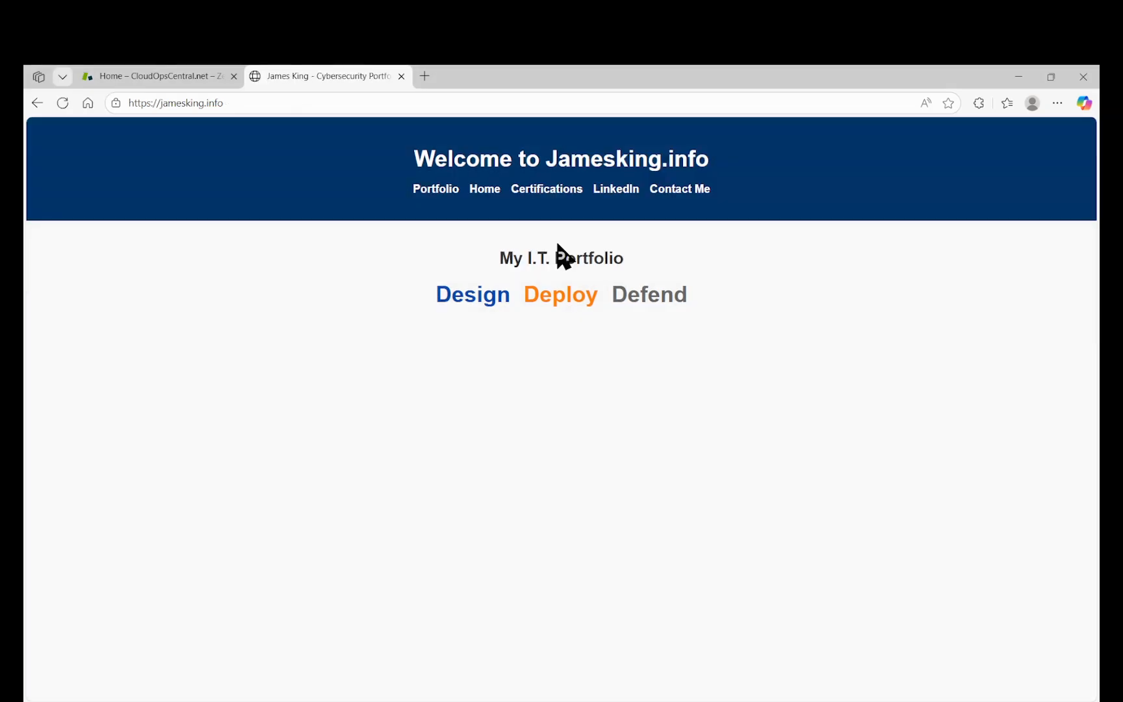
left_click(543, 195)
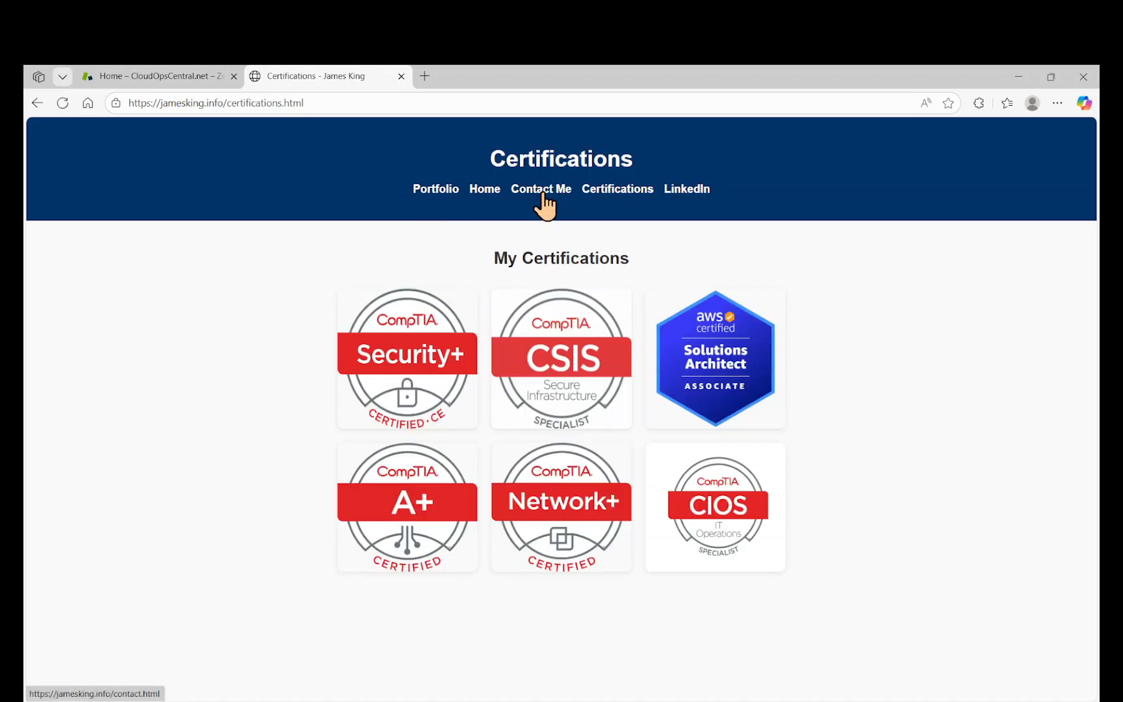
left_click(434, 191)
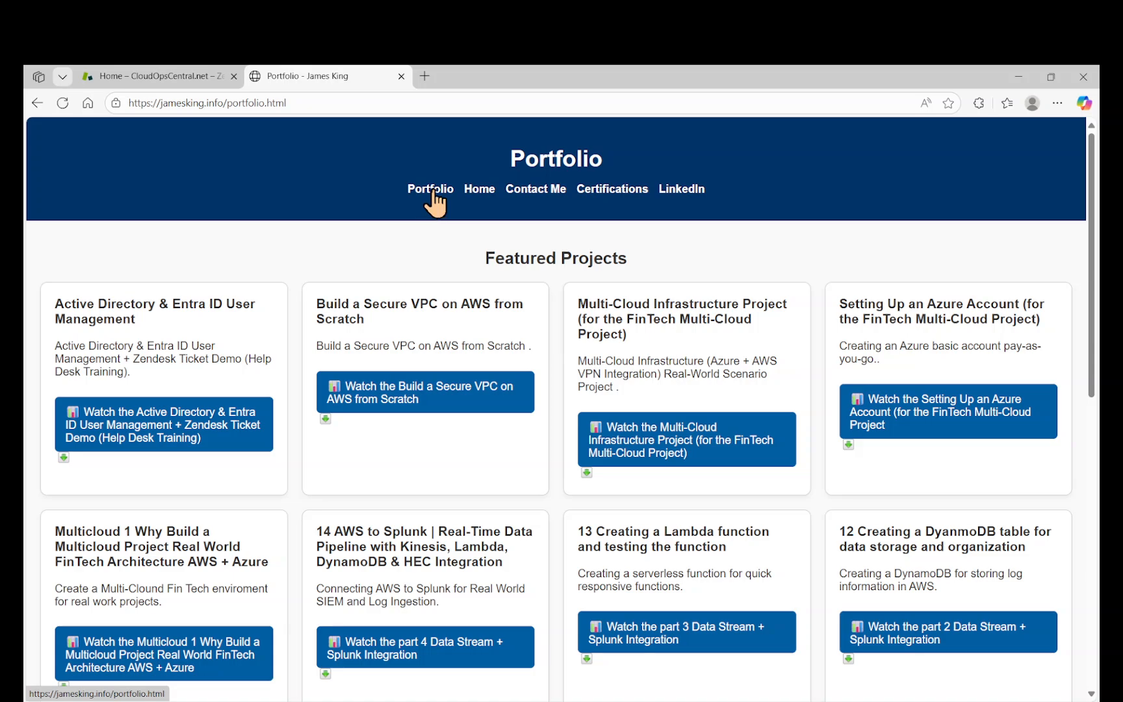
Switch to the Zendesk help desk and open the urgent MultiFactor Authentication ticket from the unsolved tickets view.
left_click(174, 78)
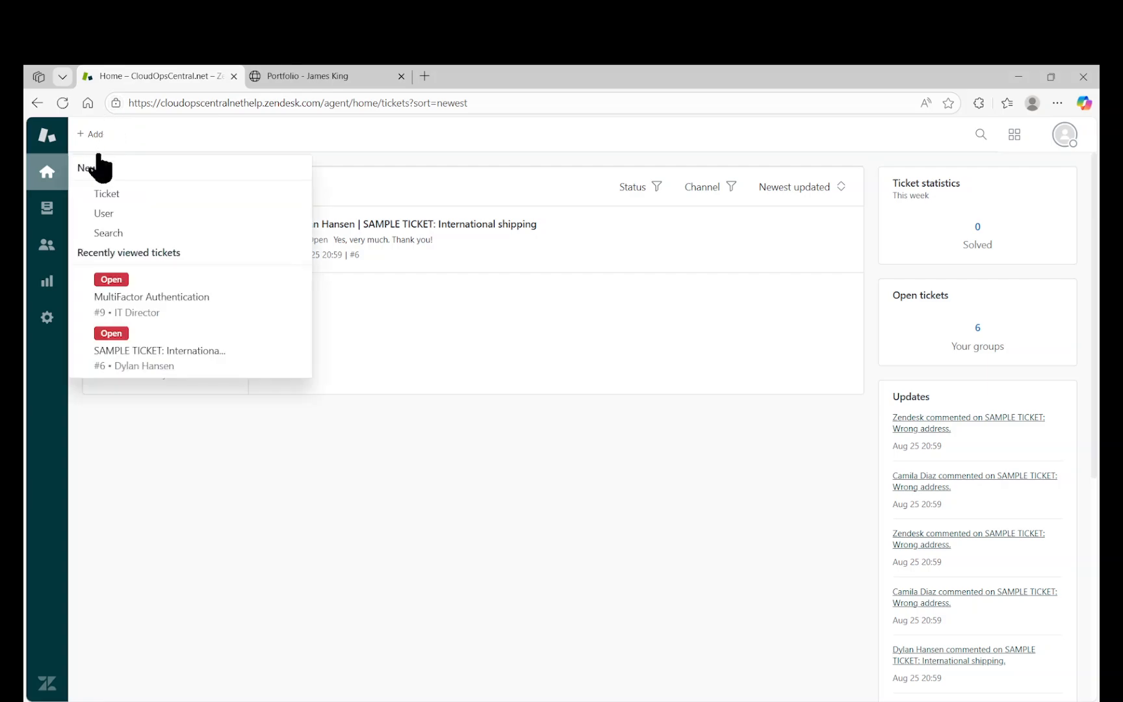
left_click(51, 211)
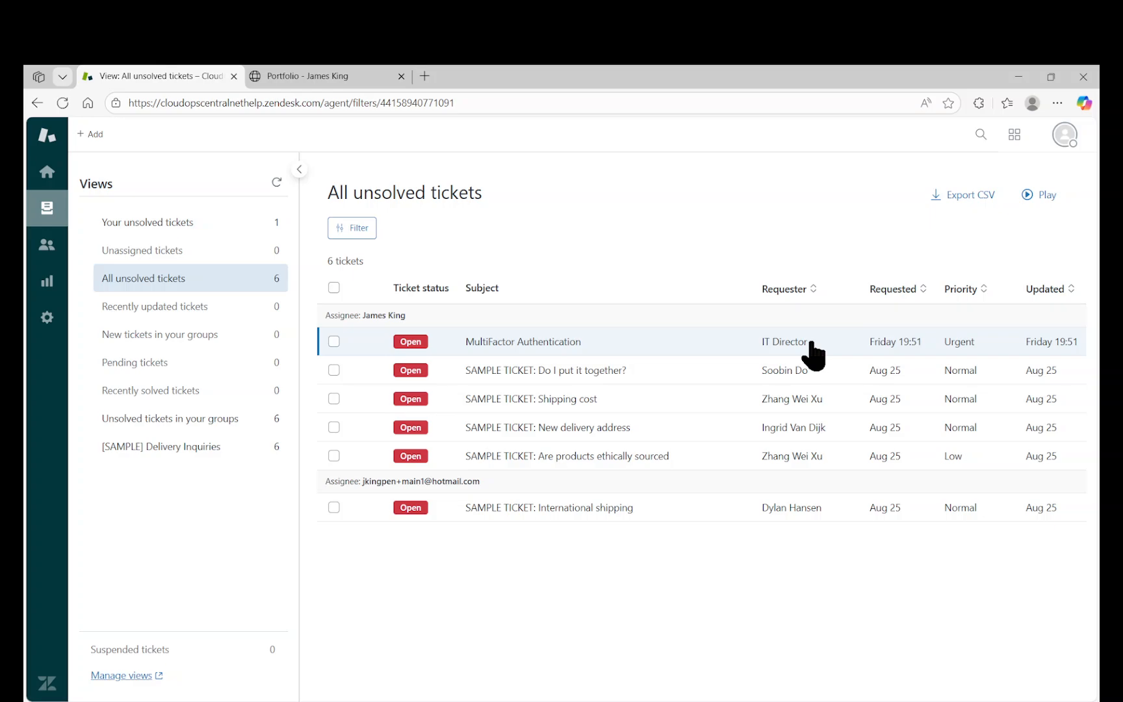
left_click(539, 343)
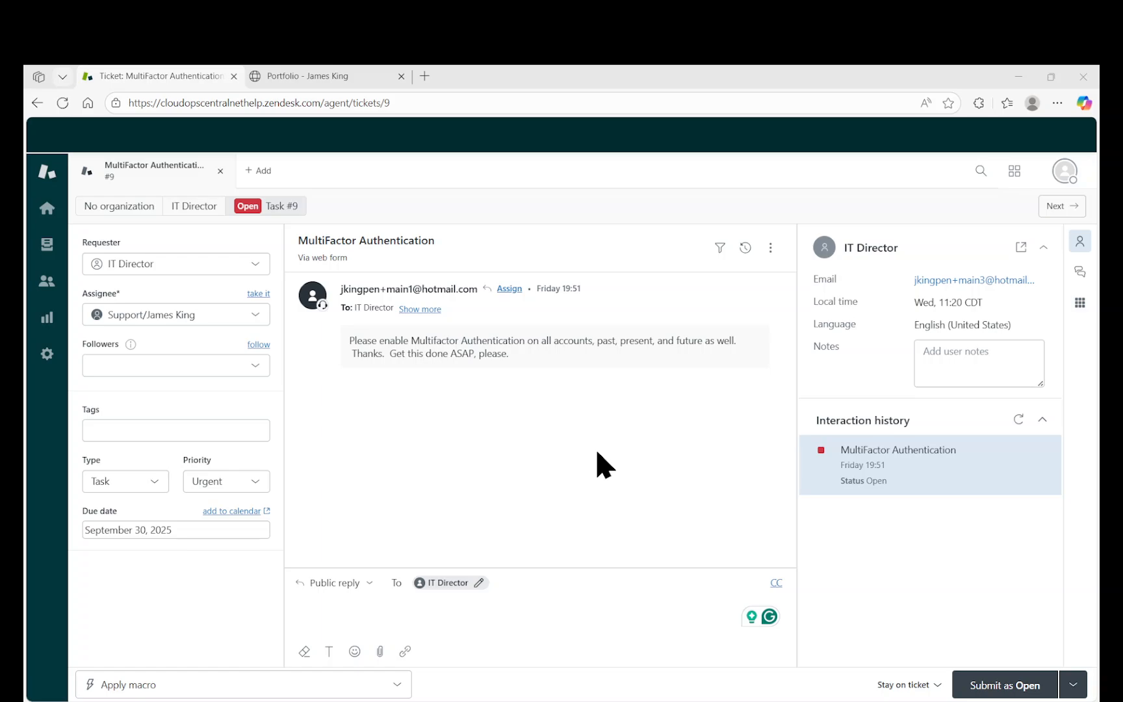
Begin a public reply to the IT Director on the ticket with "Greetings".
left_click(432, 611)
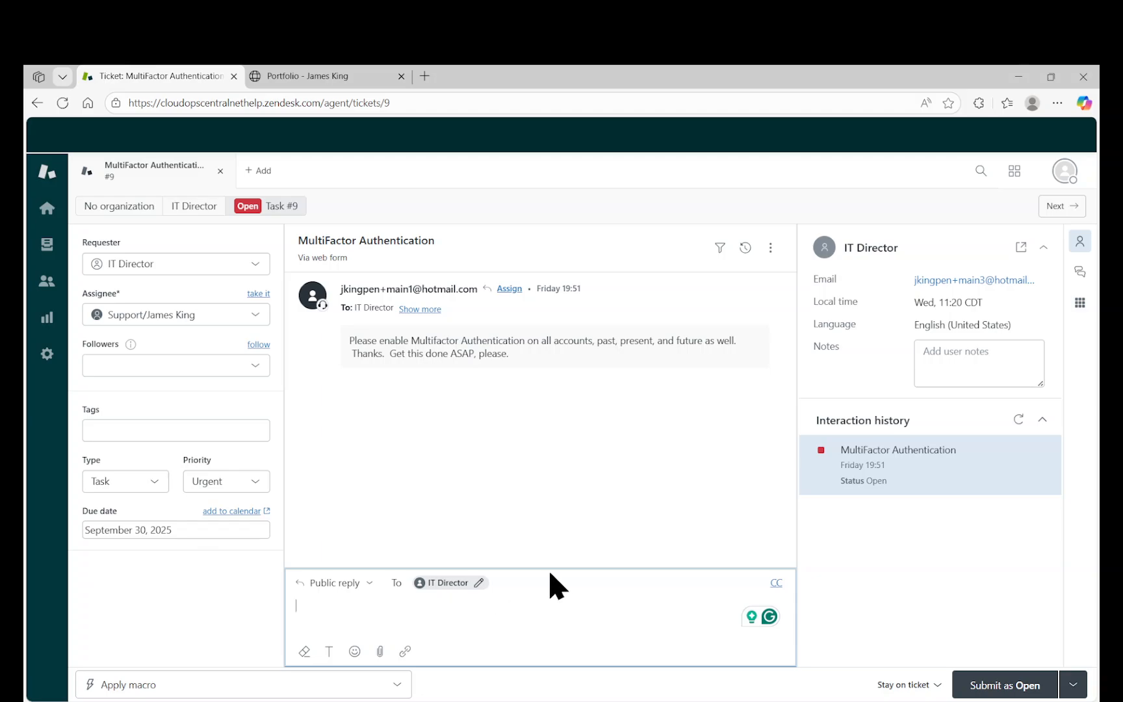
left_click(955, 351)
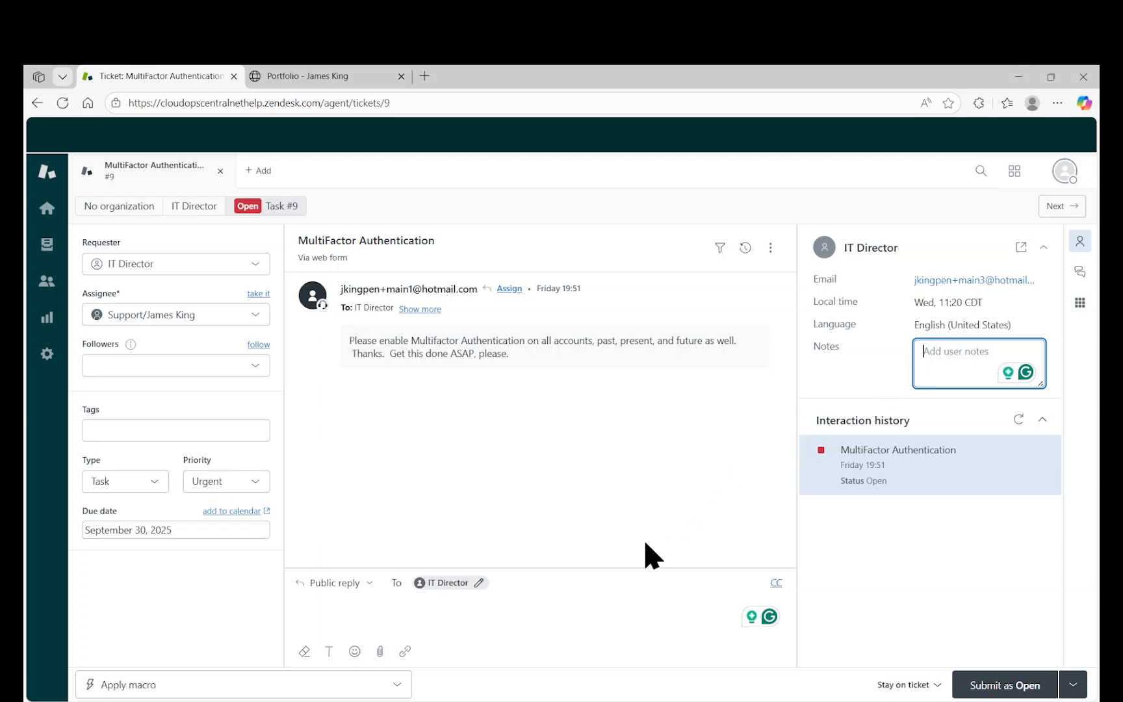
left_click(599, 598)
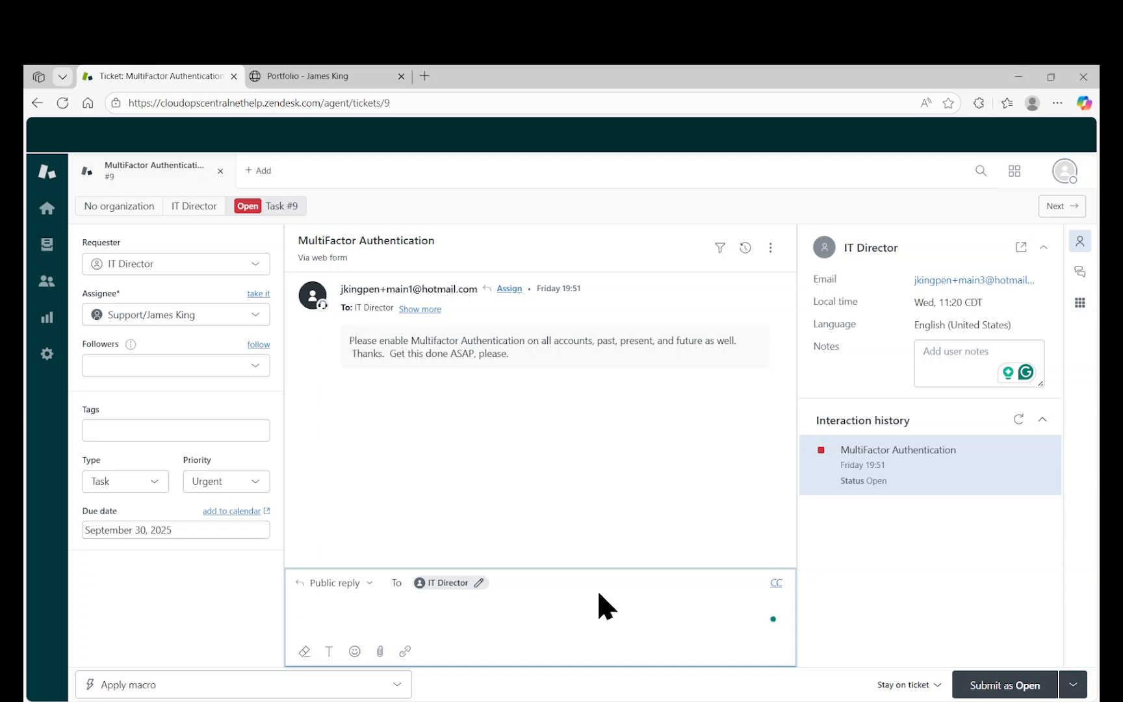
type("Greetings,")
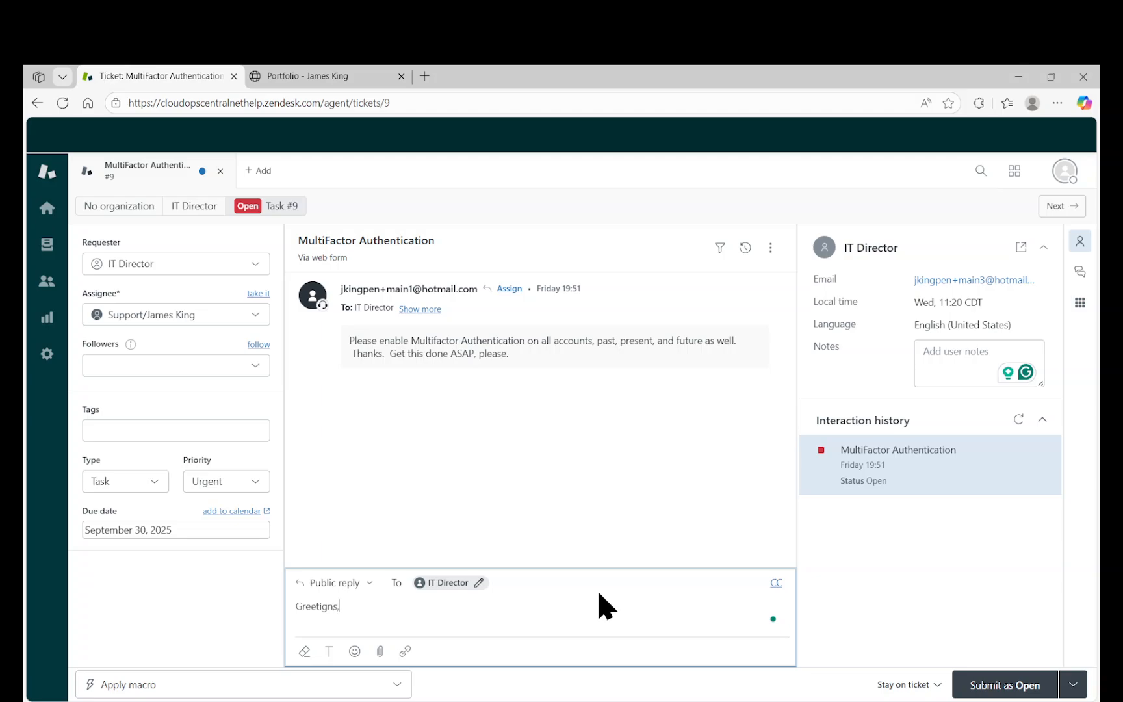
key("BackSpace")
key("BackSpace")
key("BackSpace")
type("ngs")
Continue the reply with ", I received your IT ticket and have resolved all current accounts".
type(", I received your ")
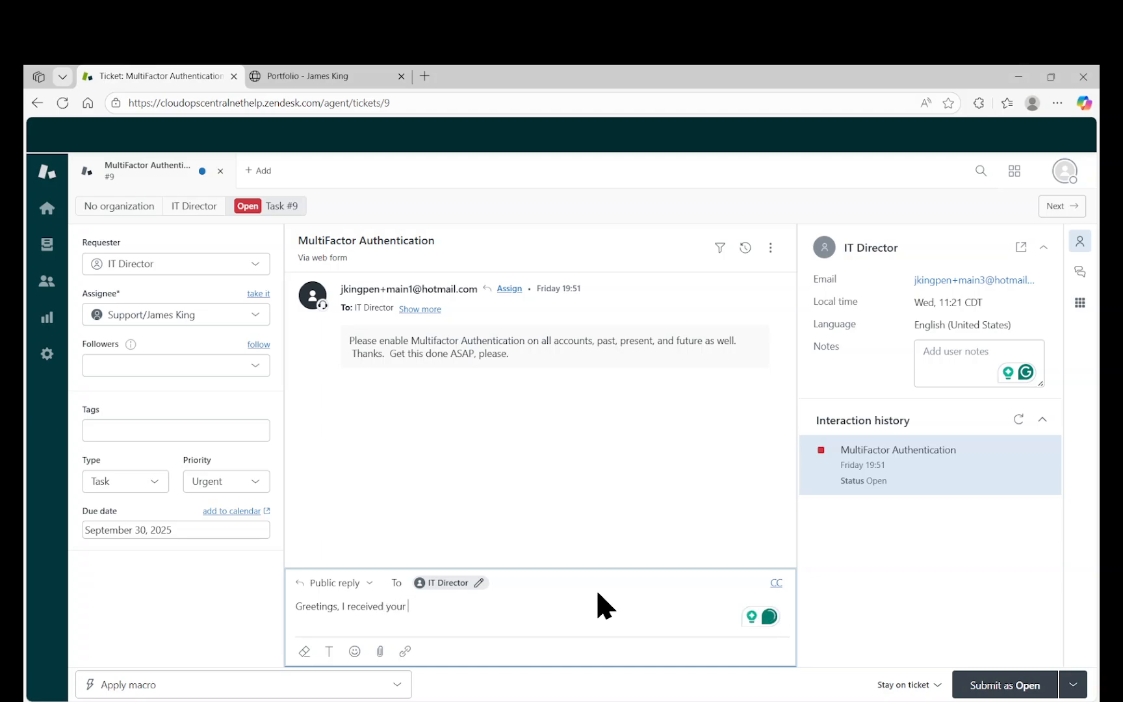
type("It")
type("T ticket")
type(" an")
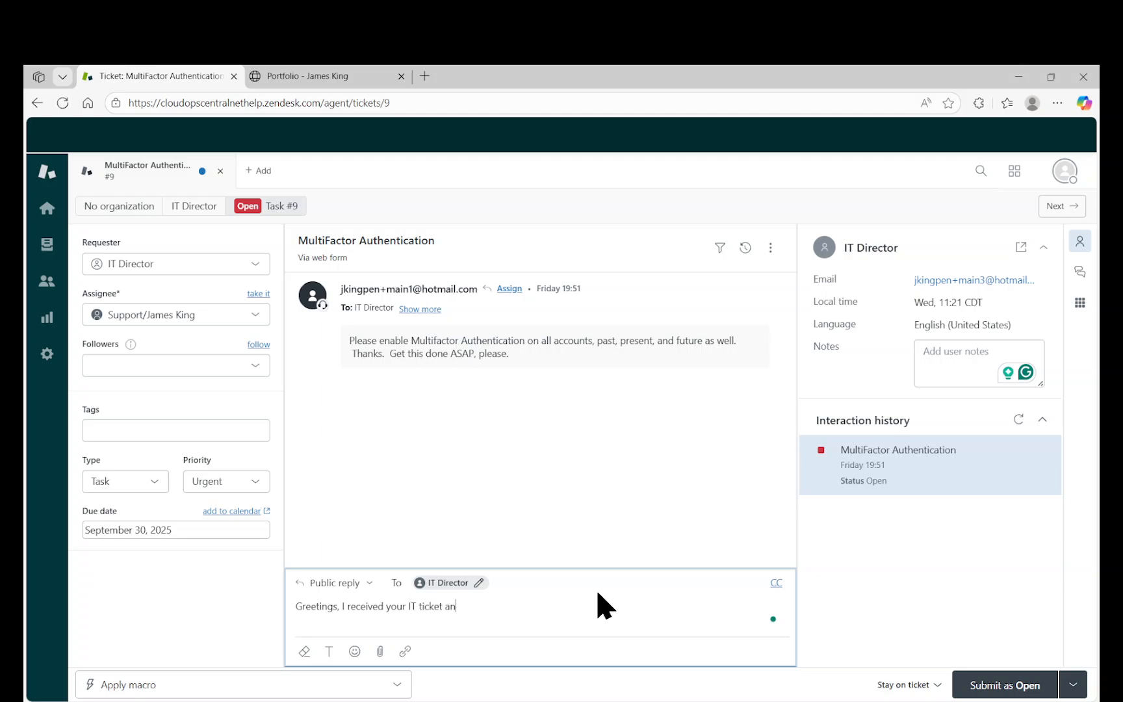
type("d have resolved all curre")
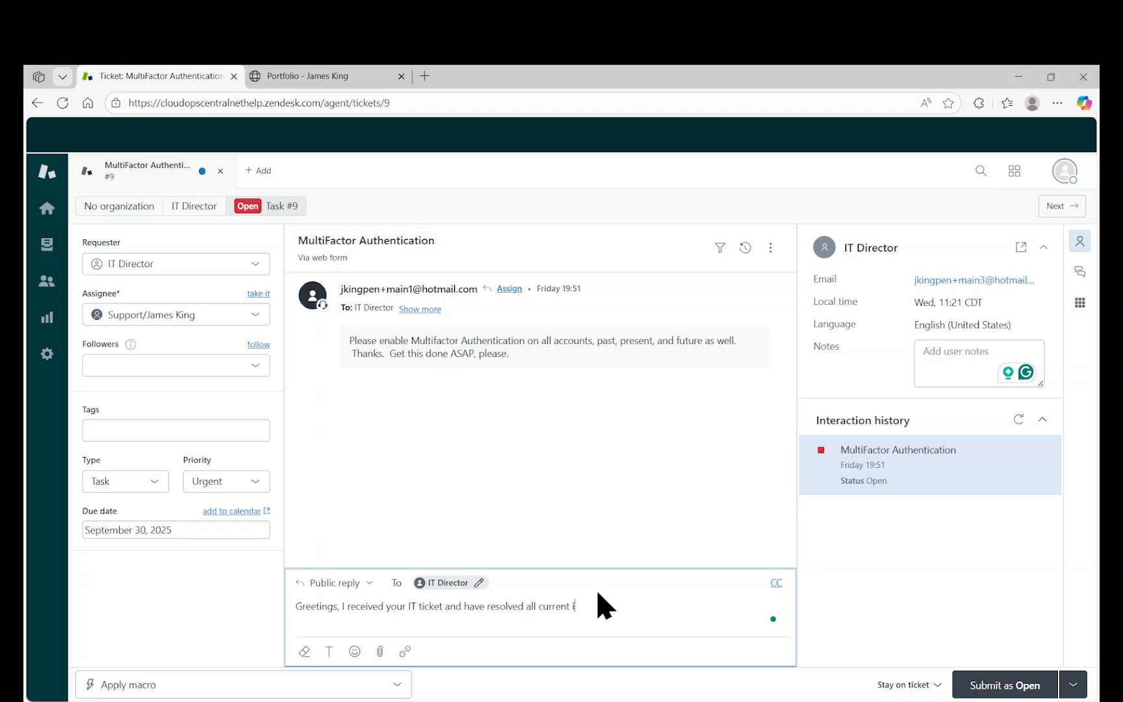
type("nt accounts a")
Continue the reply with "and will make all future accounts have MFA (multi-factor Authenication) as well. Here are the steps I took:".
key("BackSpace")
key("BackSpace")
key("BackSpace")
type("s and will n")
type("e")
key("BackSpace")
key("BackSpace")
type("make all future account s ha")
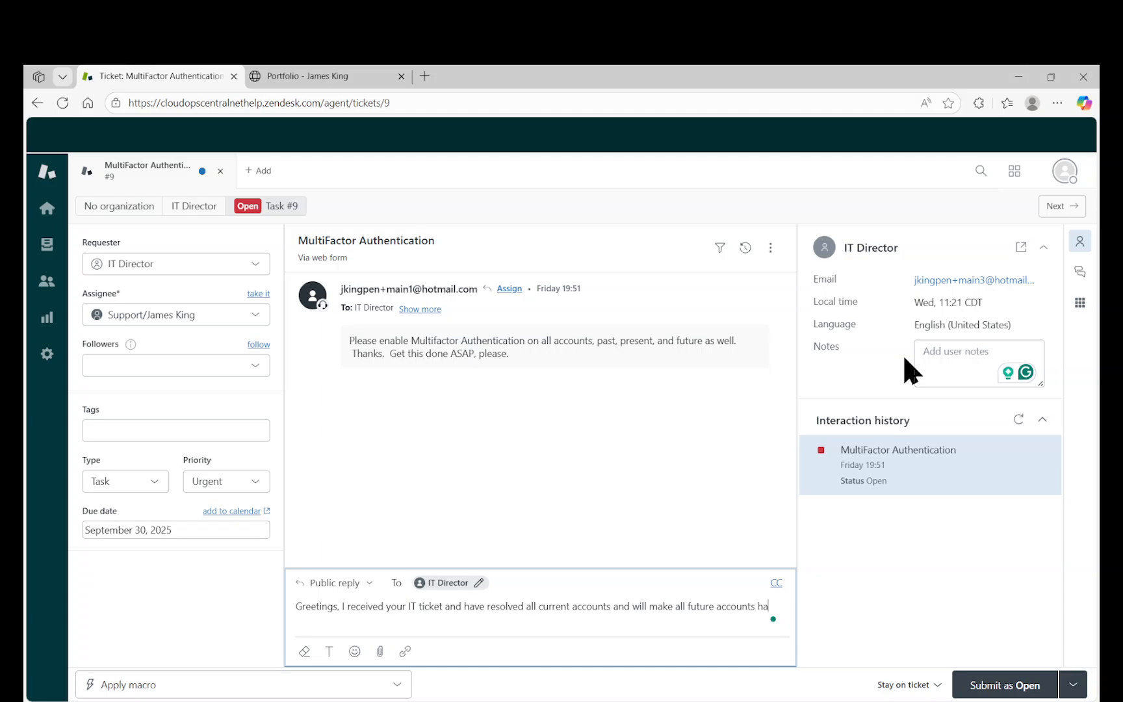
type("ve MFA (multi-factor Authn")
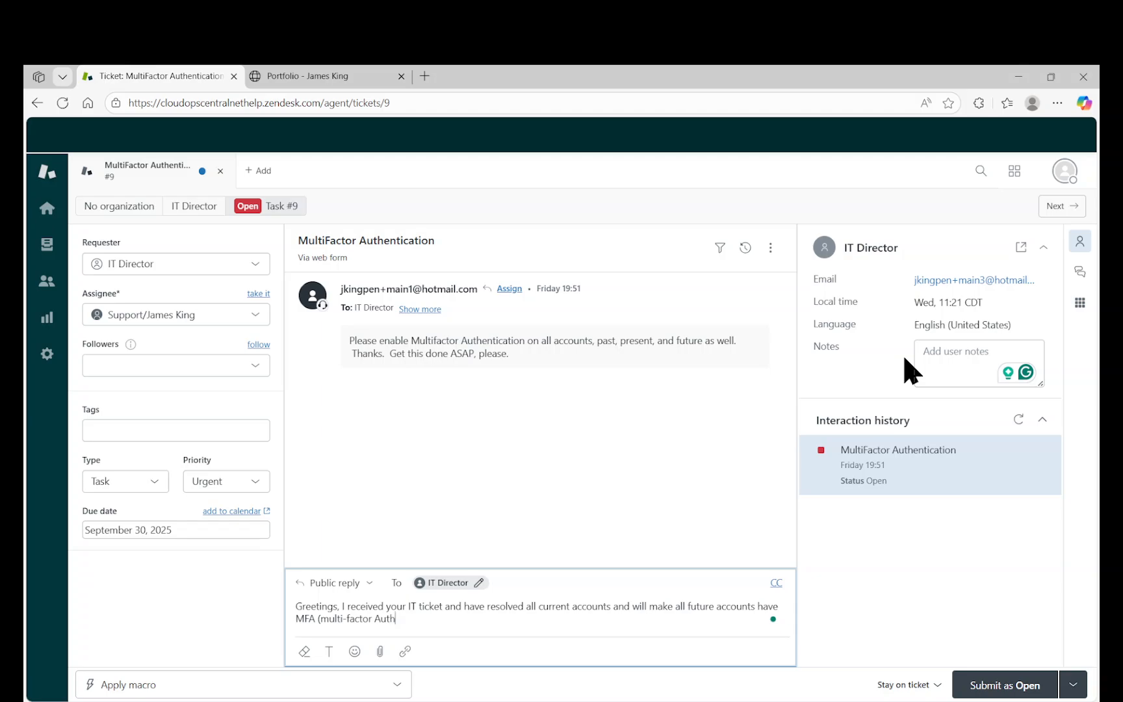
key("BackSpace")
type("entication) as well.  Here a")
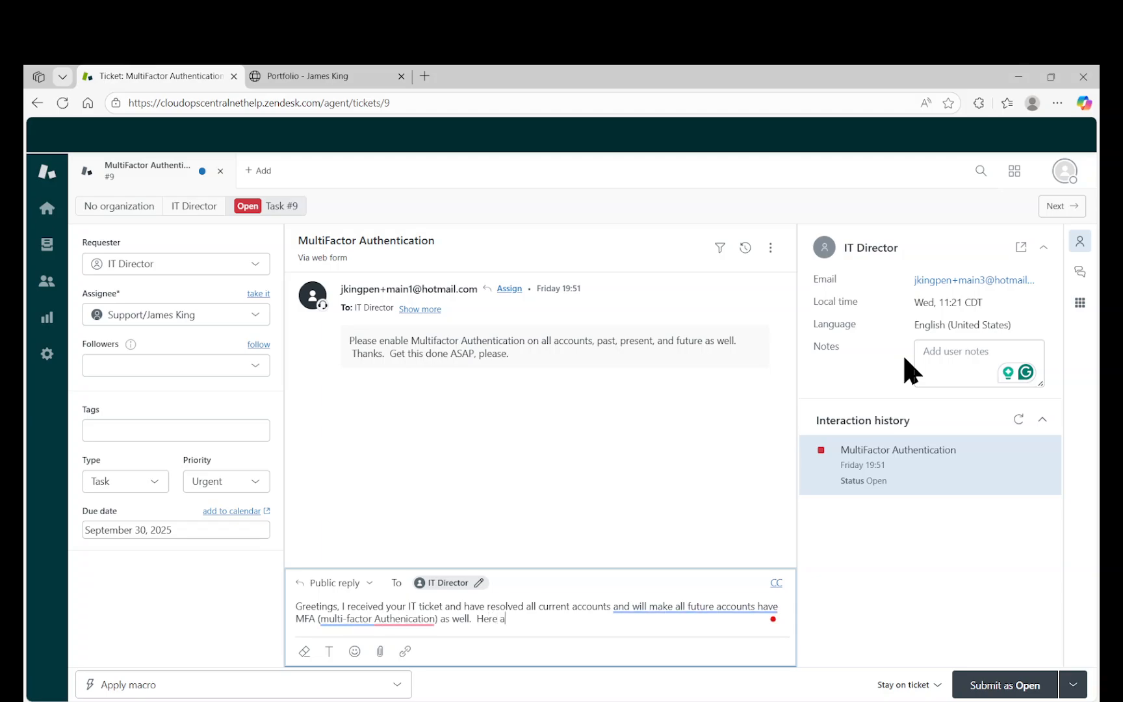
type("re the steps I took:")
Enlarge the reply area and start a numbered list with "Reviewed Admin Settings – Logged into Zendesk Admin Center and navigated to Security → Authentication.".
key("Return")
key("Return")
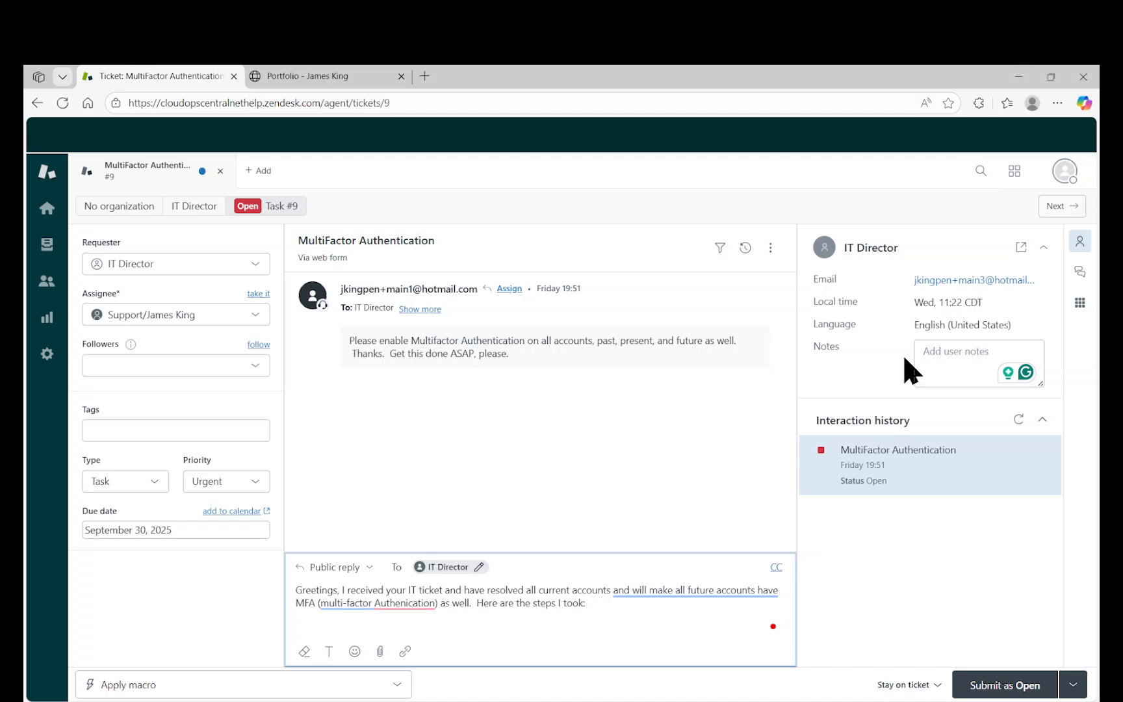
type("1.")
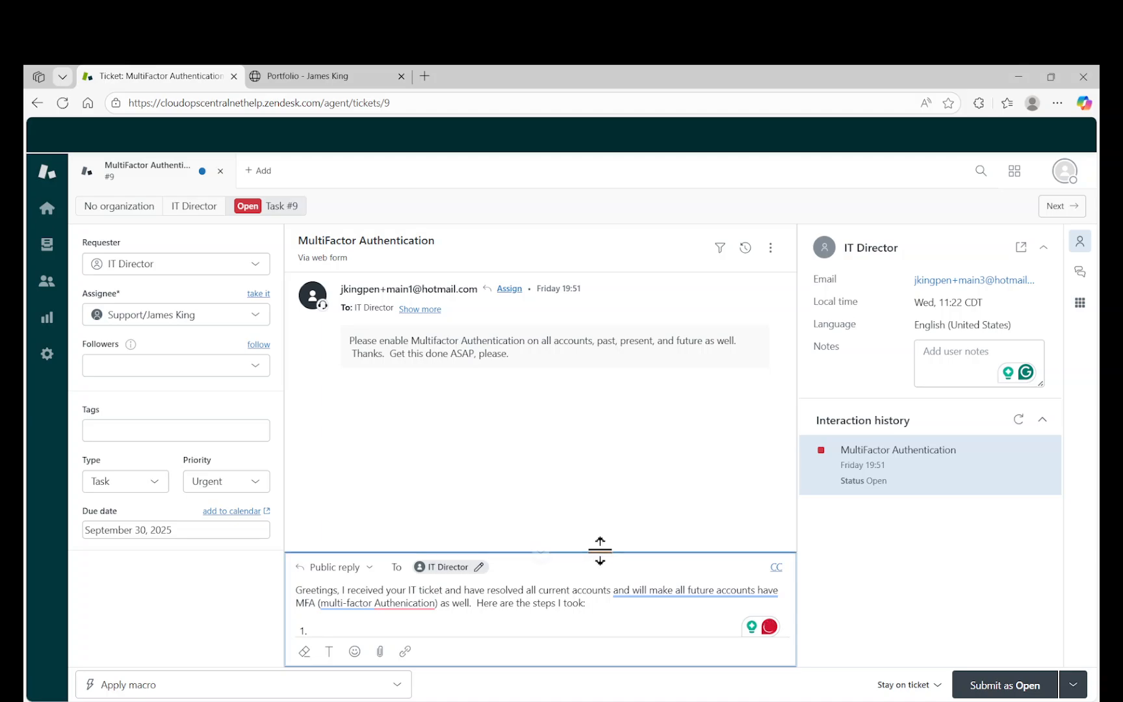
left_click_drag(599, 551, 582, 408)
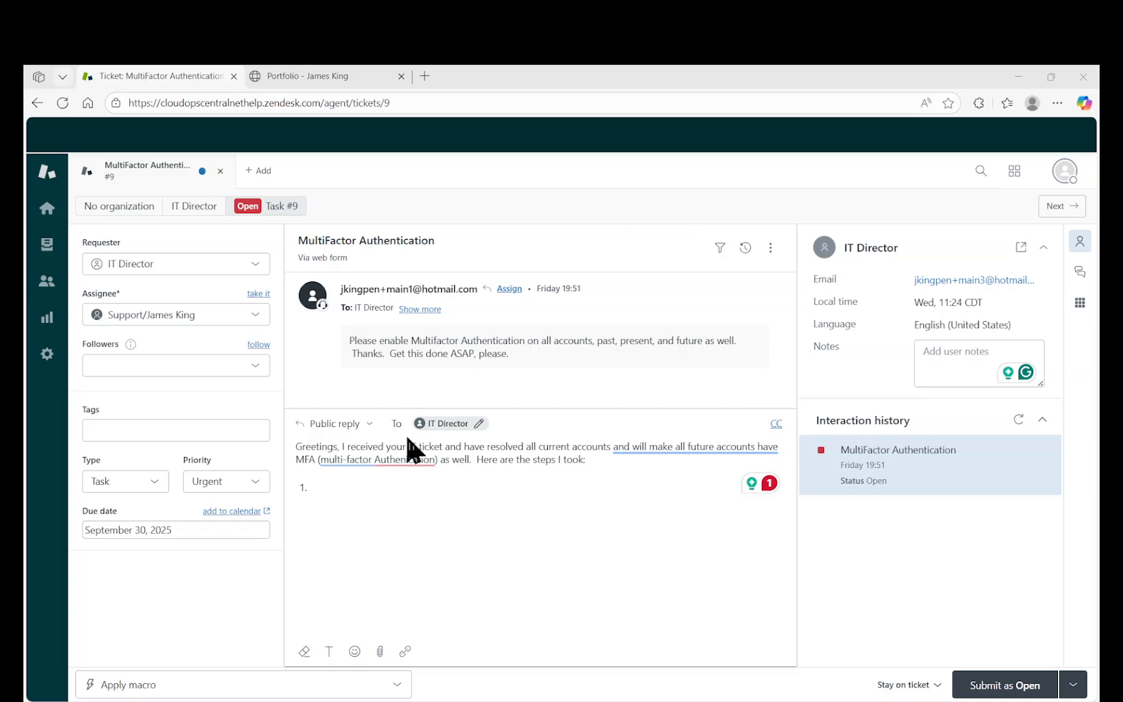
left_click(373, 487)
type("Reviewed Admin Settings – Logged into Zendesk Admin Center and navigated to Security → Authentication.")
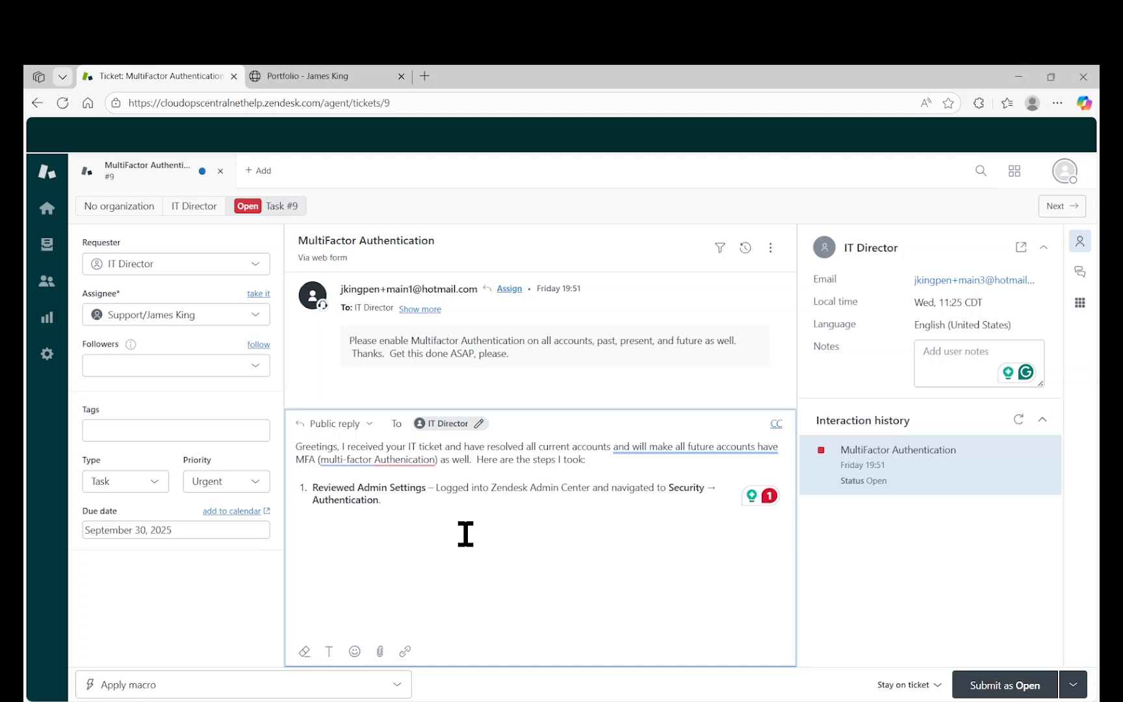
Add list item 2: "Enabled MFA Requirement – Turned on 'Require all agents and admins to use MFA' under authentication settings.".
key("Return")
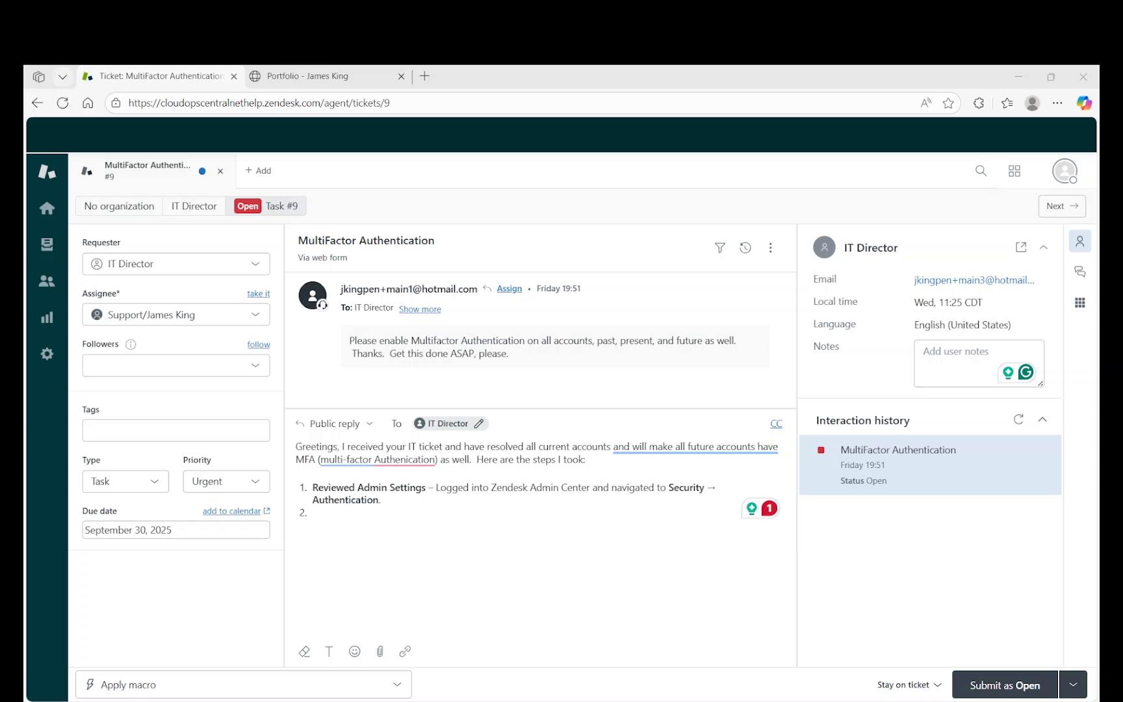
left_click(482, 539)
type("Enabled MFA Requirement – Turned on \"Require all agents and admins to use MFA\" under authentication settings.")
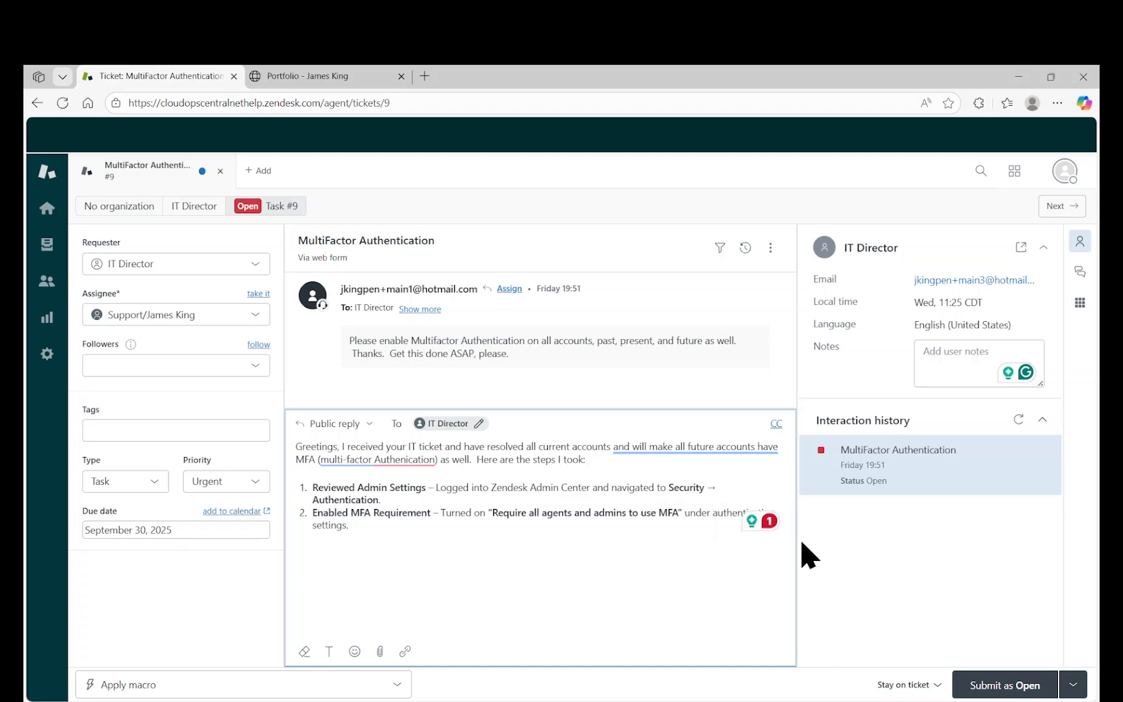
right_click(751, 524)
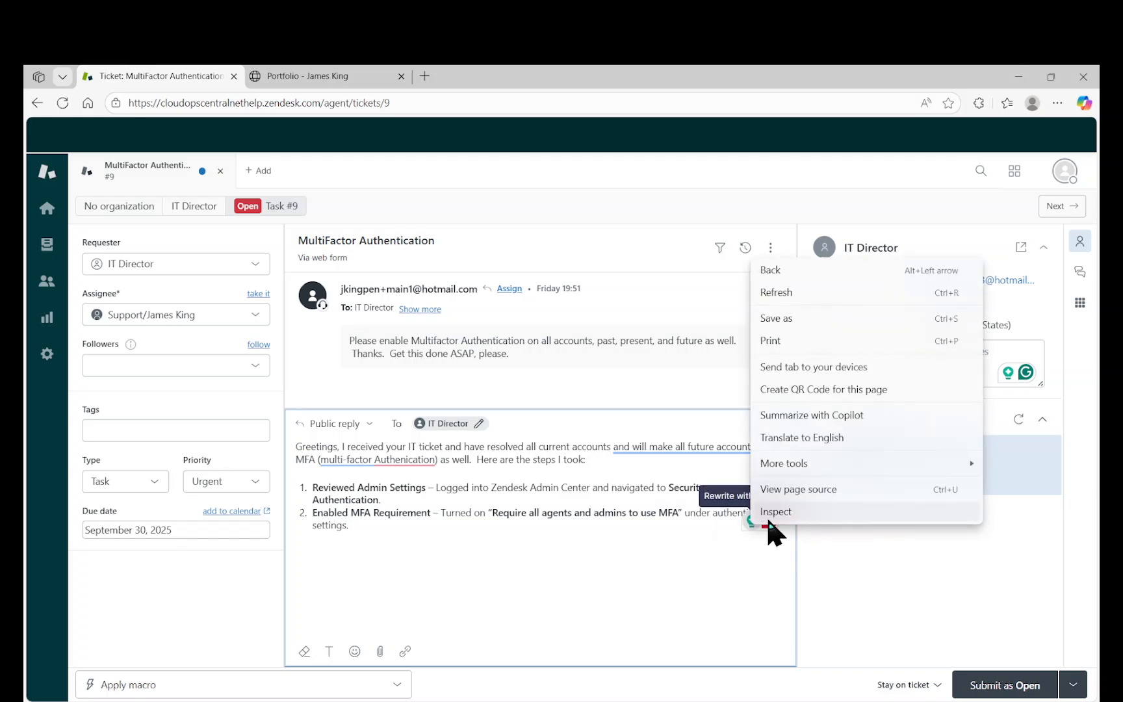
left_click(751, 524)
left_click(750, 524)
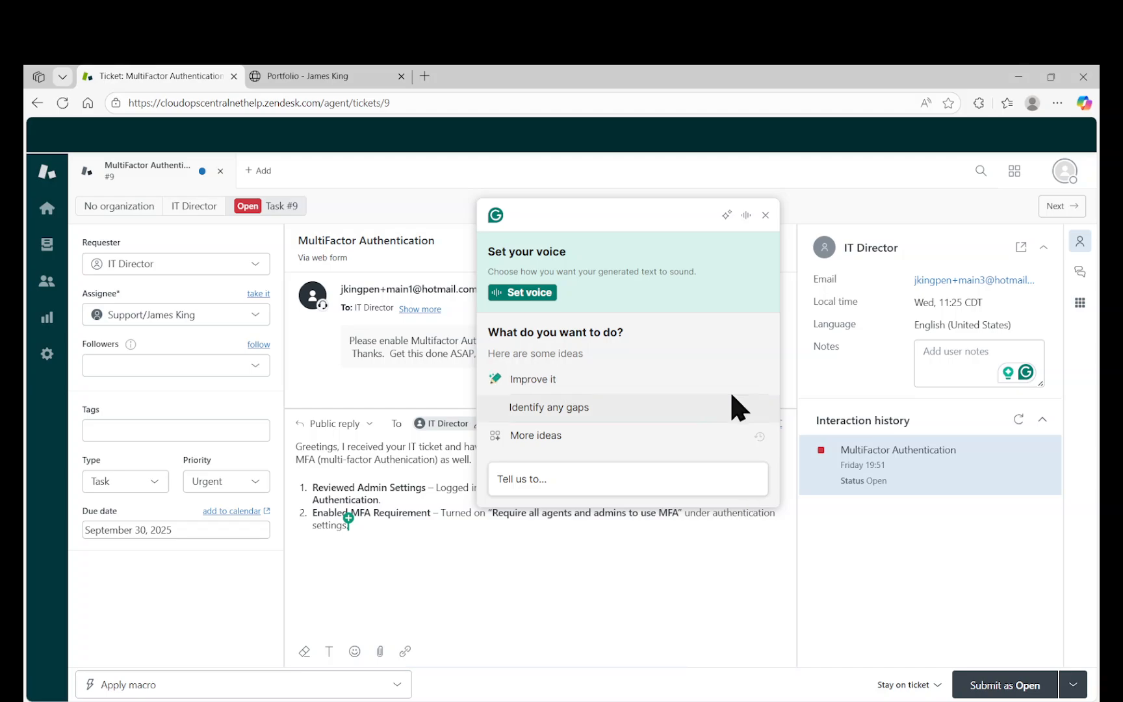
left_click(766, 215)
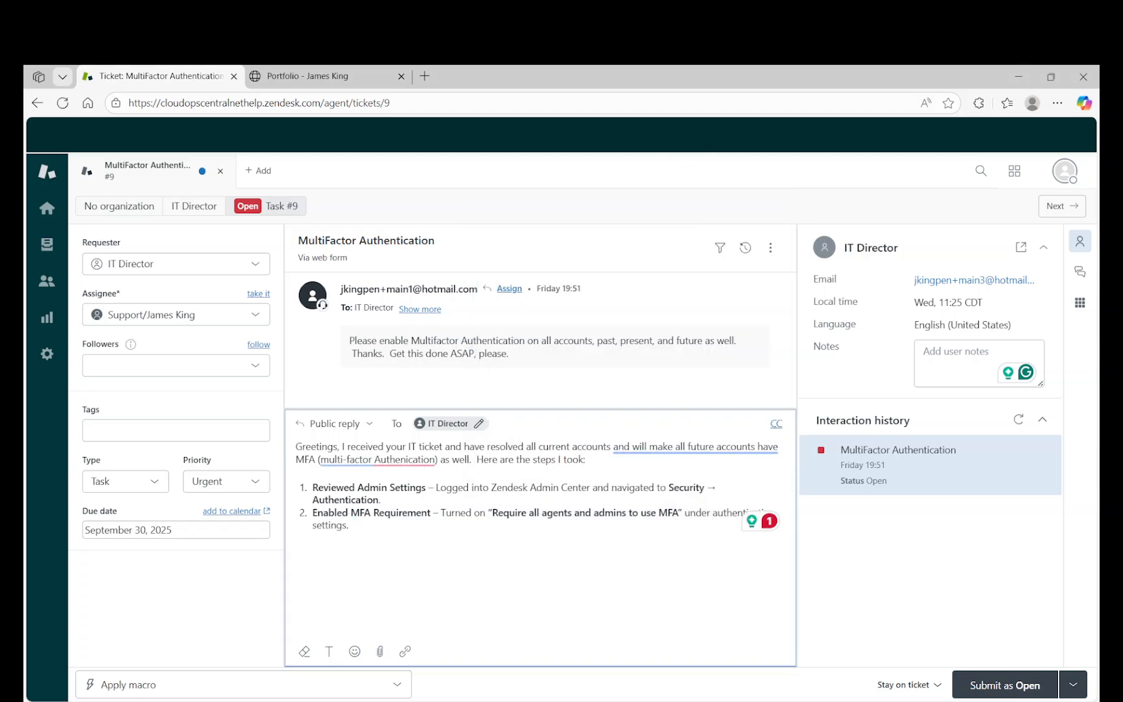
Add list item 3: "Verified User Compliance – Checked all agent/admin accounts to confirm MFA was enabled and prompted where necessary.".
key("alt+Tab")
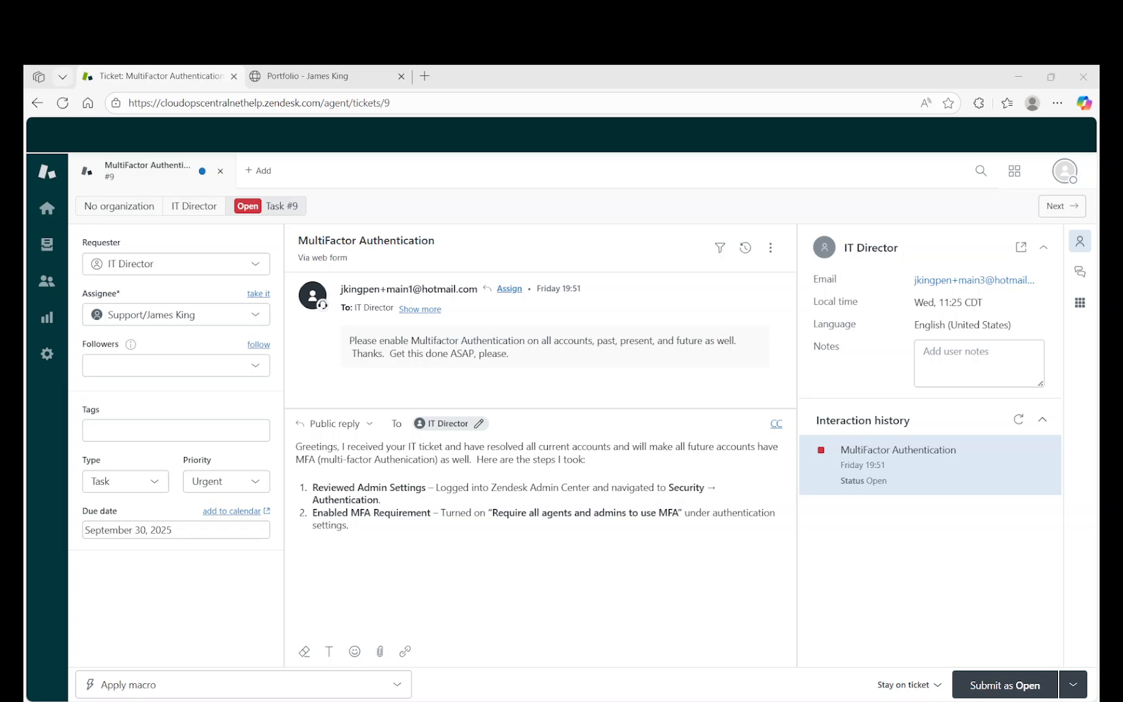
left_click(577, 539)
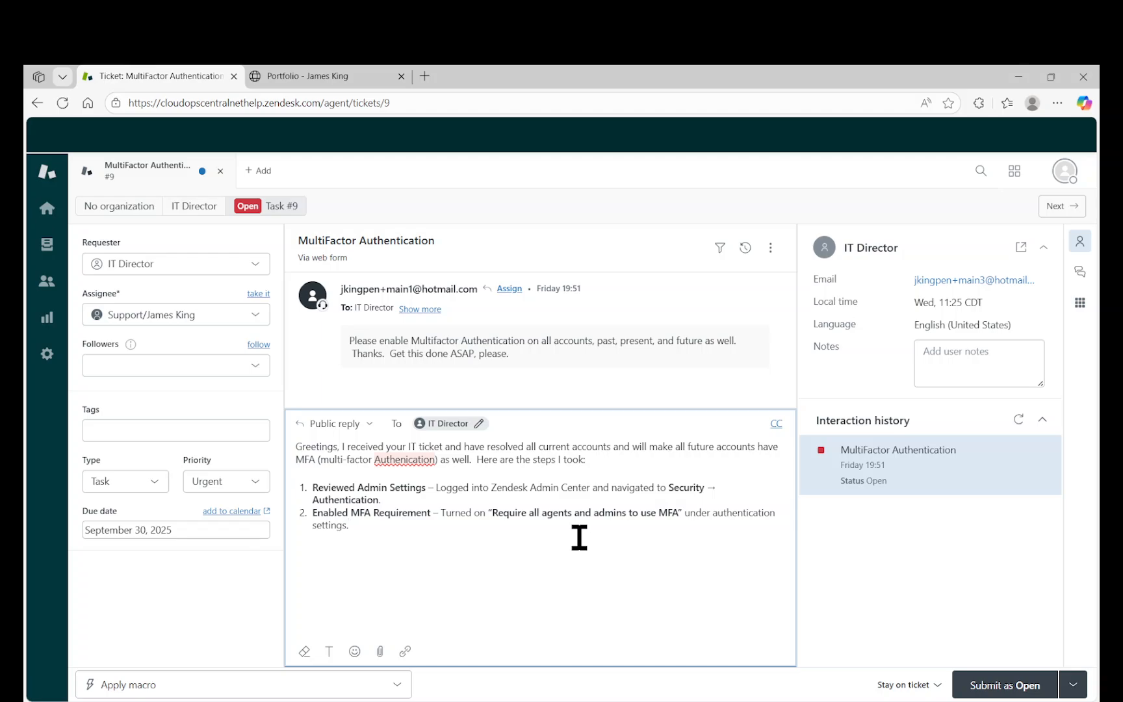
key("Return")
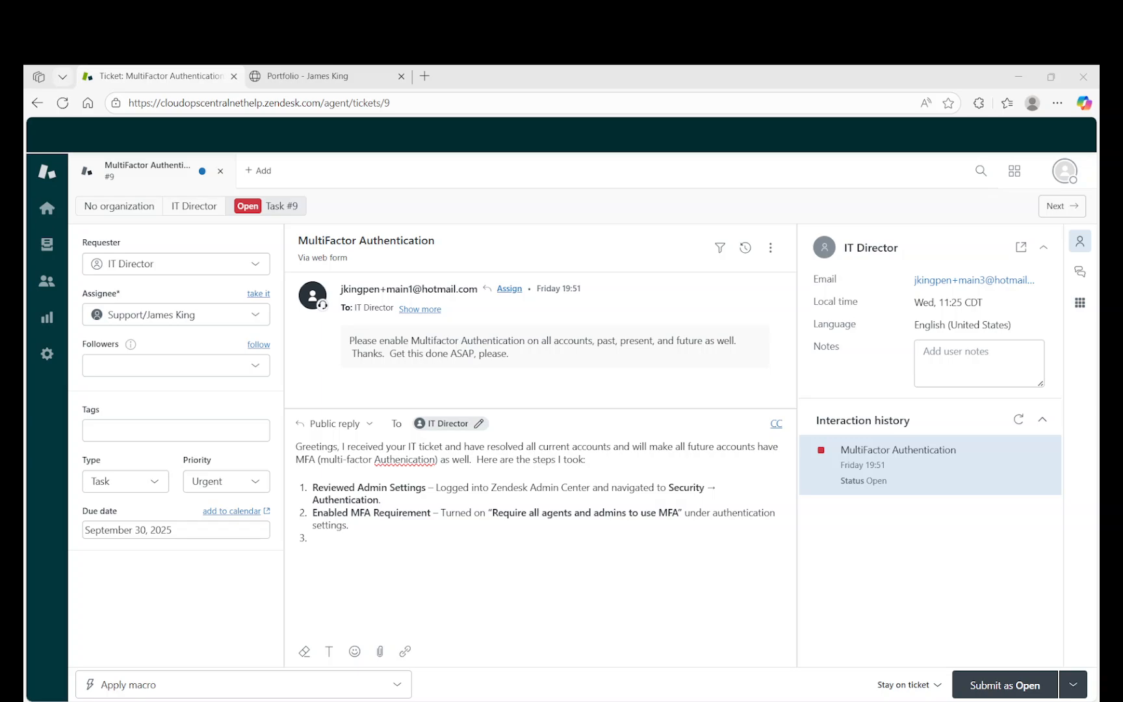
left_click(520, 544)
type("Verified User Compliance – Checked all agent/admin accounts to confirm MFA was enabled and prompted where necessary.")
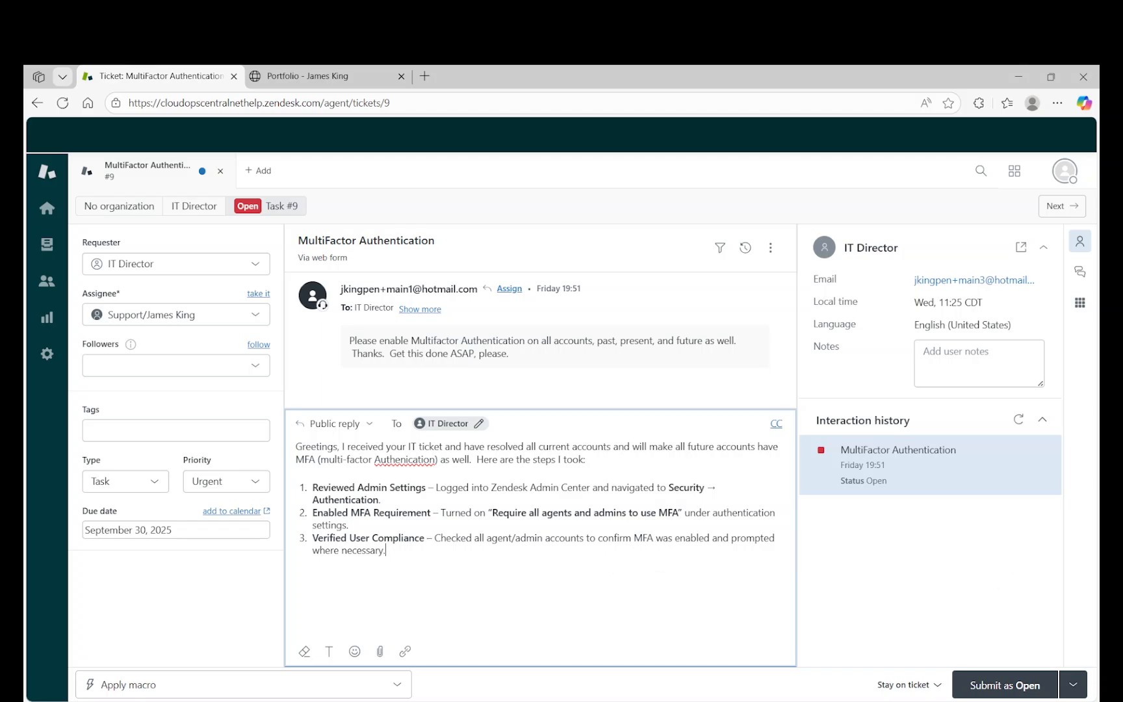
Add list item 4: "Tested Access – Logged in with a sample account to ensure MFA was enforced and functioning properly.".
key("alt+Tab")
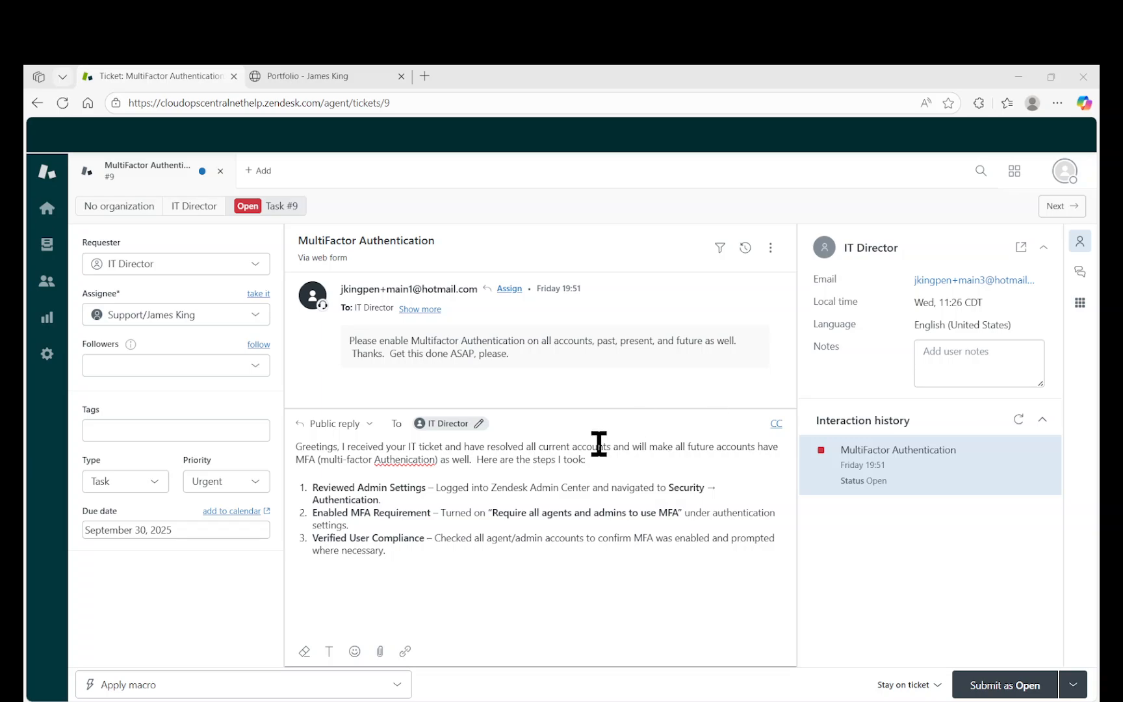
left_click(546, 544)
key("Return")
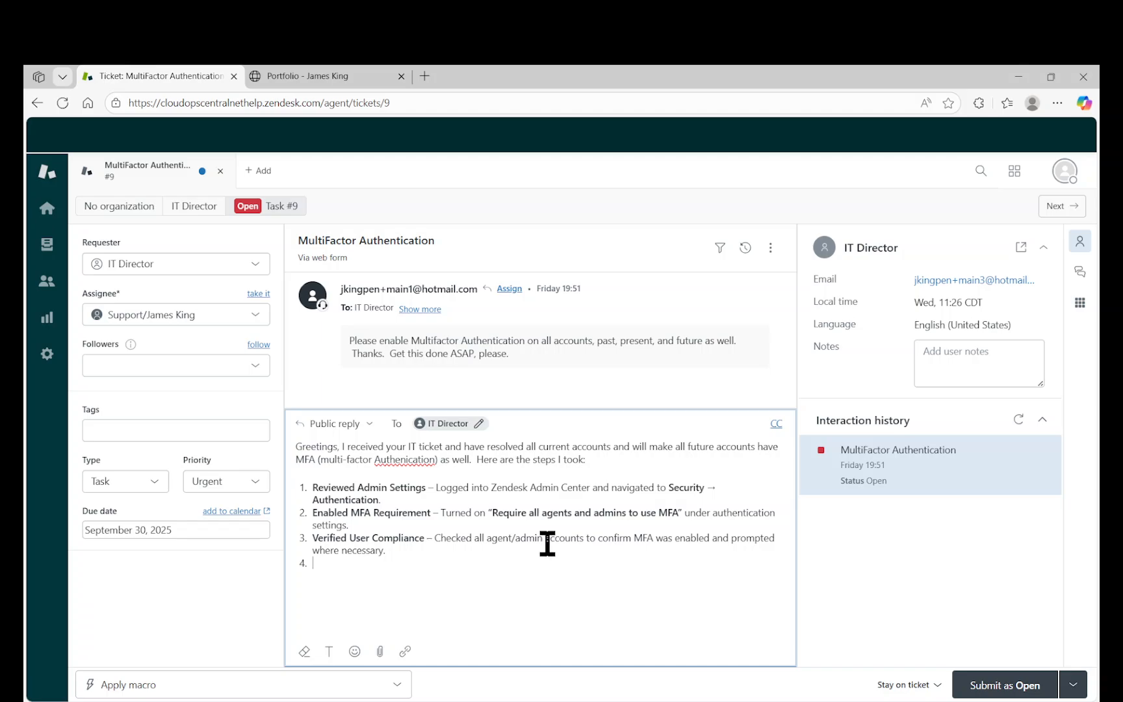
type("Tested Access – Logged in with a sample account to ensure MFA was enforced and functioning properly.")
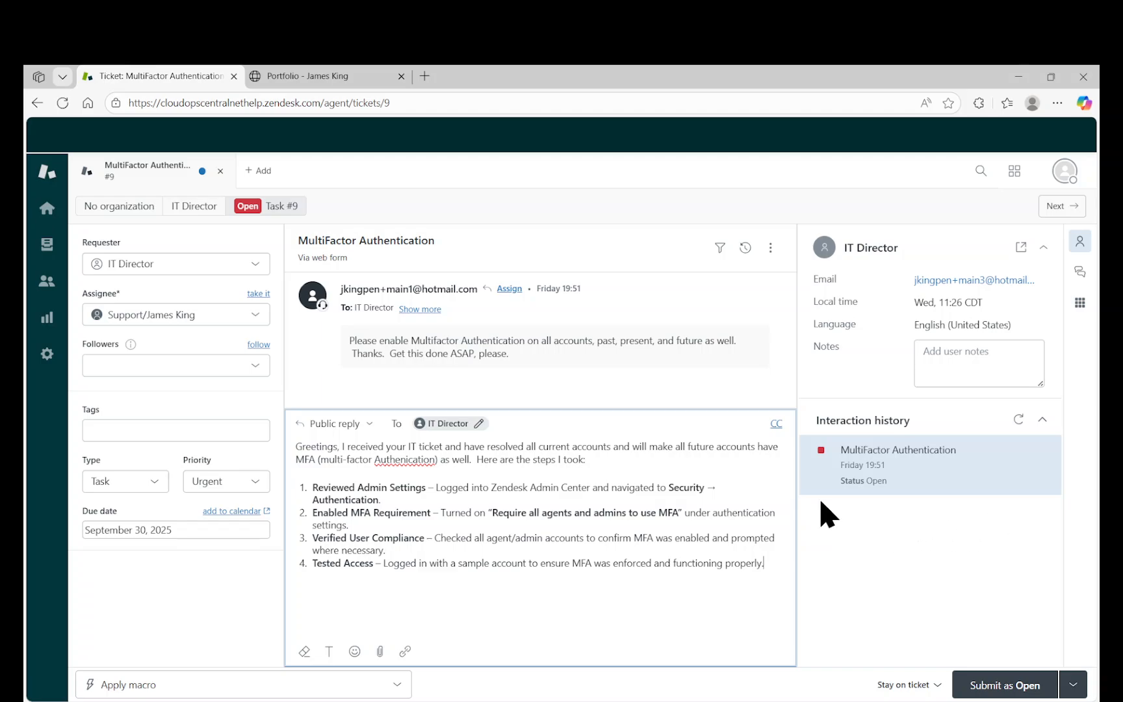
Add list item 5: "Confirmed Completion – Verified all users were updated and communicated MFA status back to IT leadership.".
key("Return")
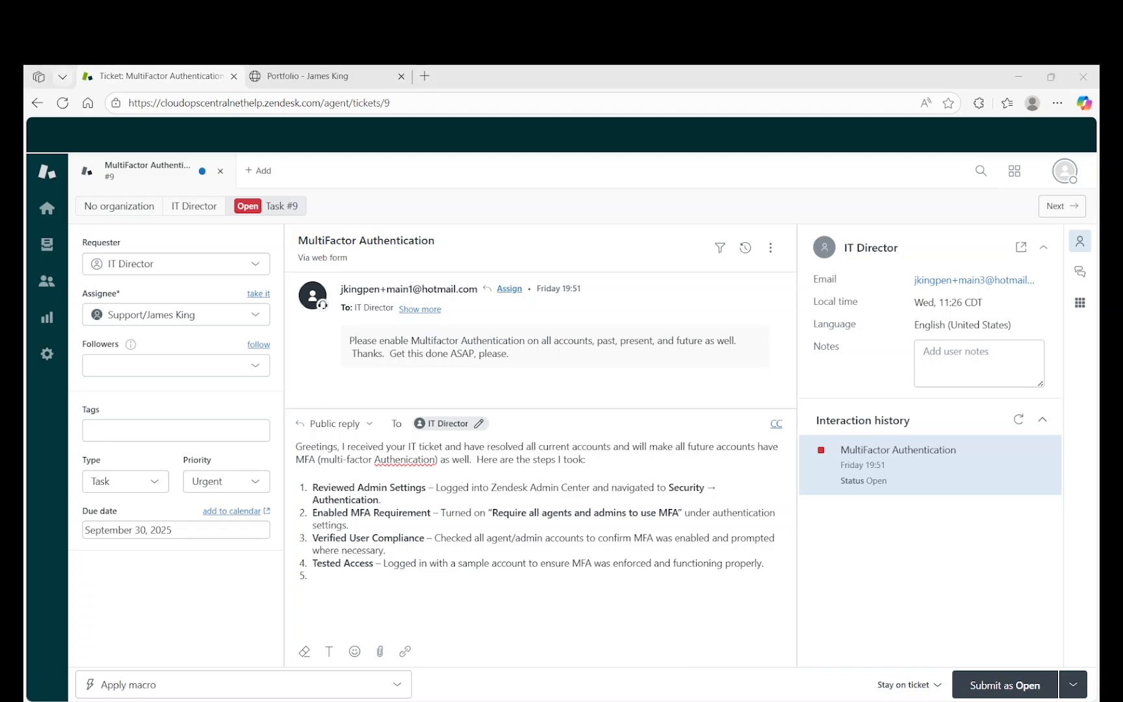
key("alt+Tab")
type("Confirmed Completion – Verified all users were updated and communicated MFA status back to IT leadership.")
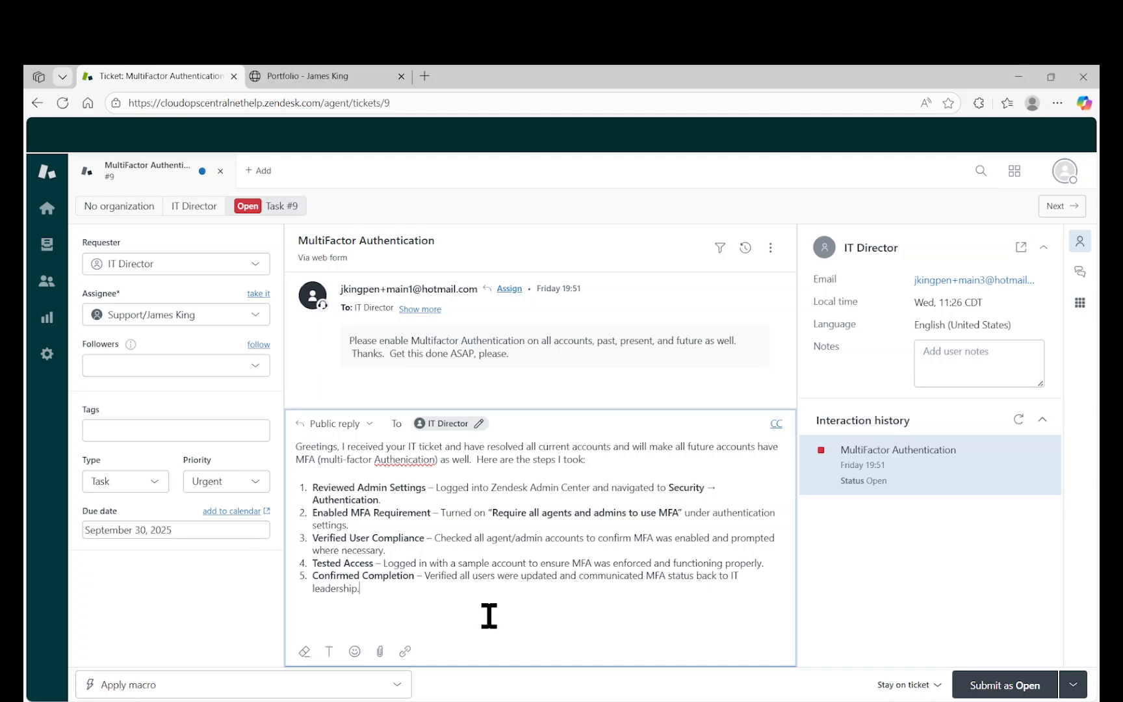
Copy the five numbered MFA steps from the public reply into the requester's user notes.
left_click_drag(356, 600, 278, 491)
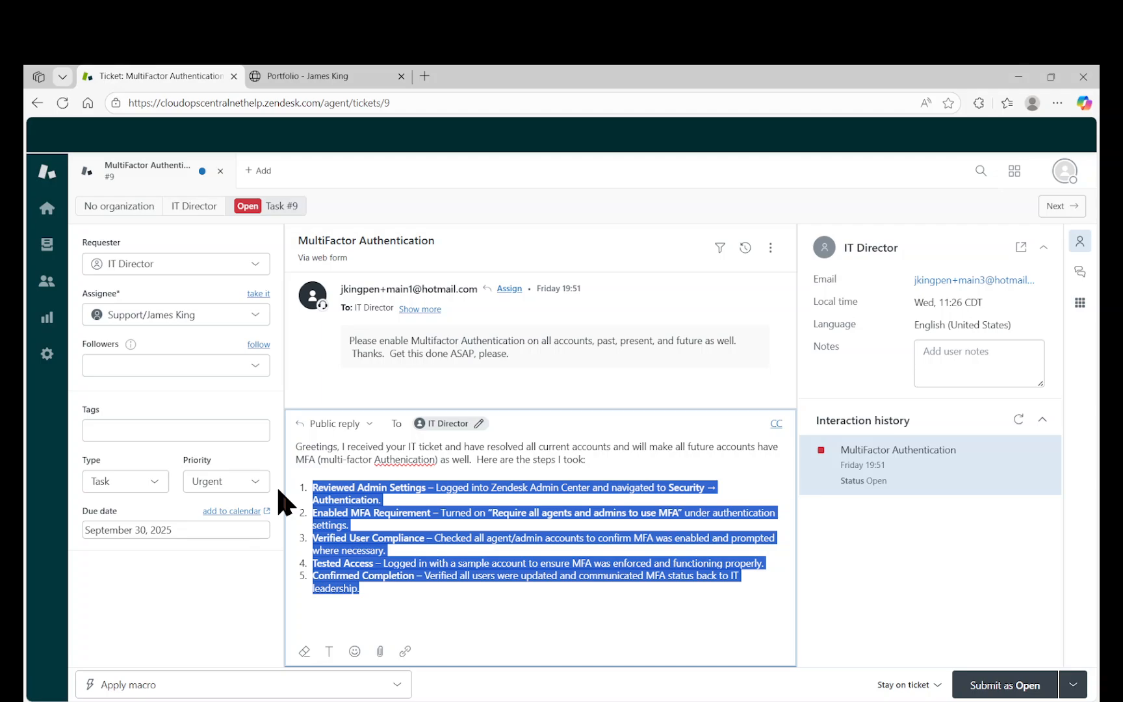
key("ctrl+c")
left_click(985, 356)
key("ctrl+v")
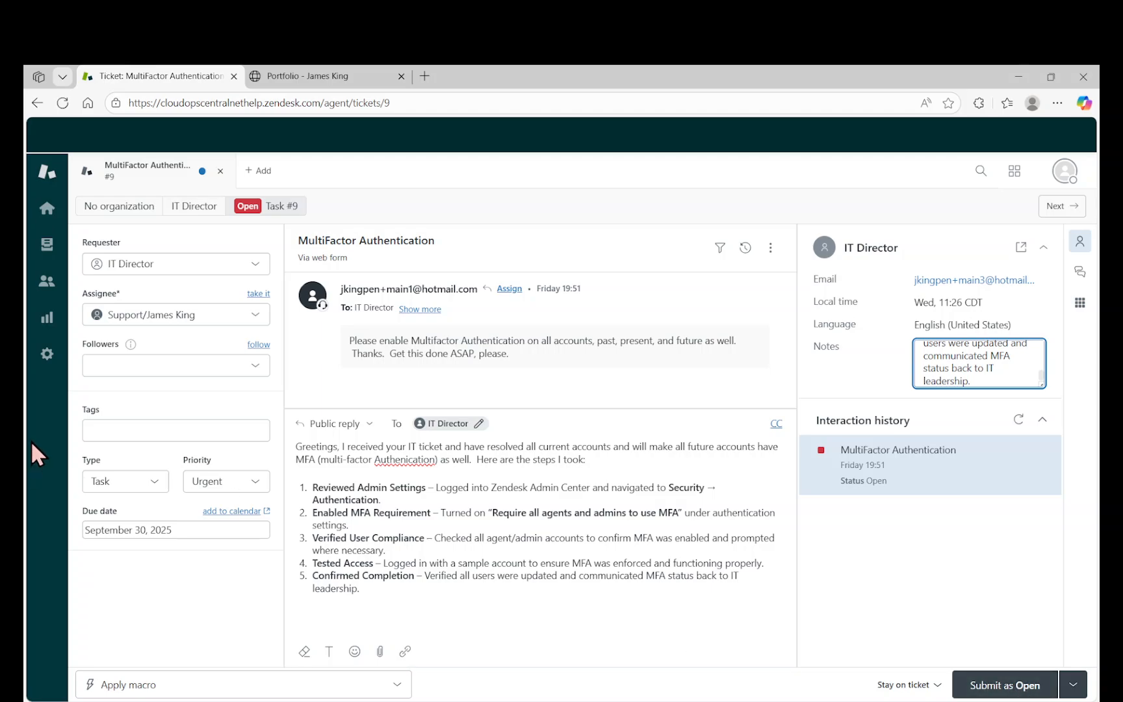
Add the tags "MFA" and "updated" to the ticket.
left_click(144, 426)
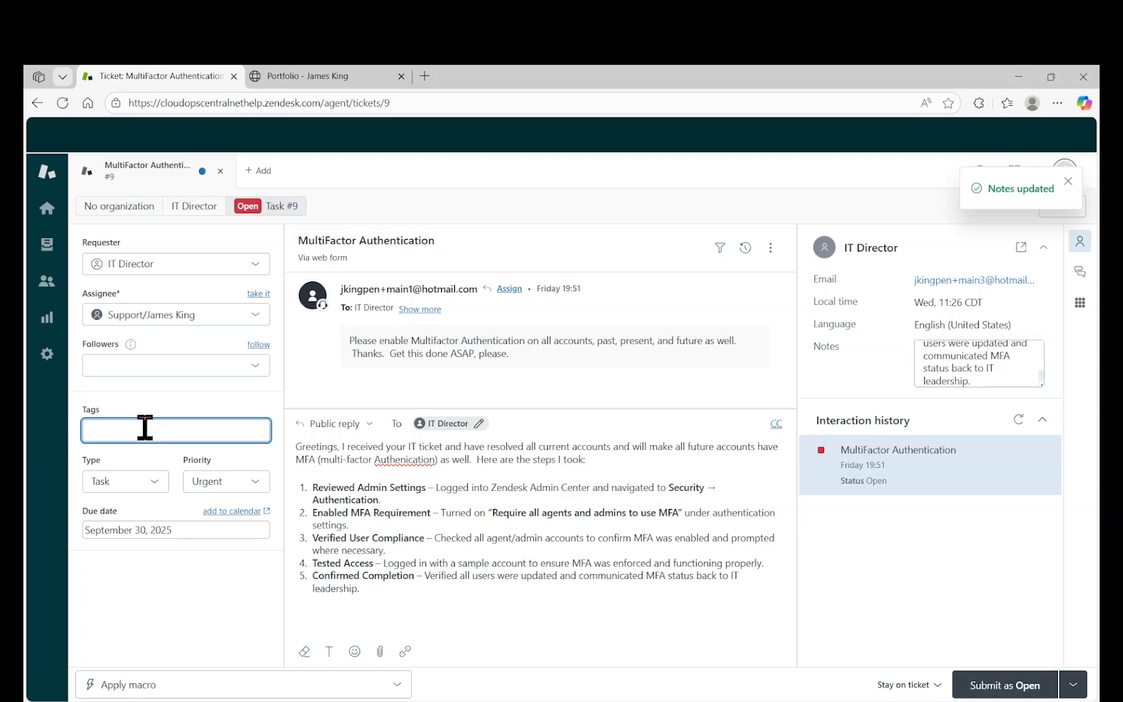
type("MFA")
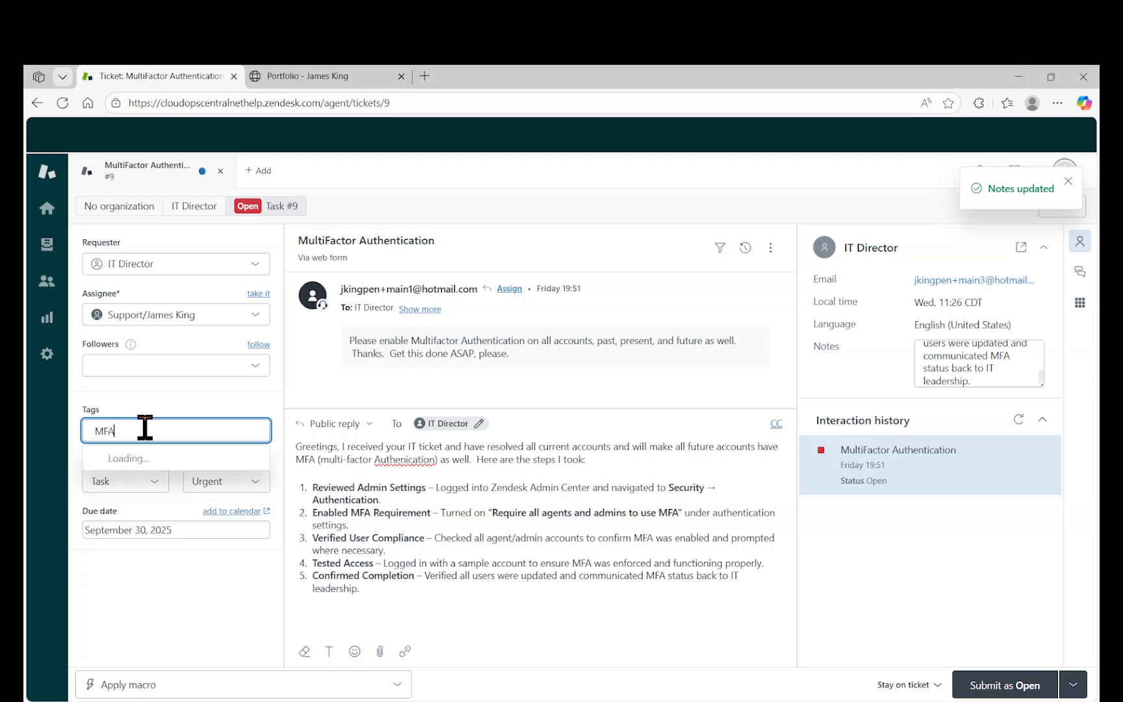
key("Return")
type("updated")
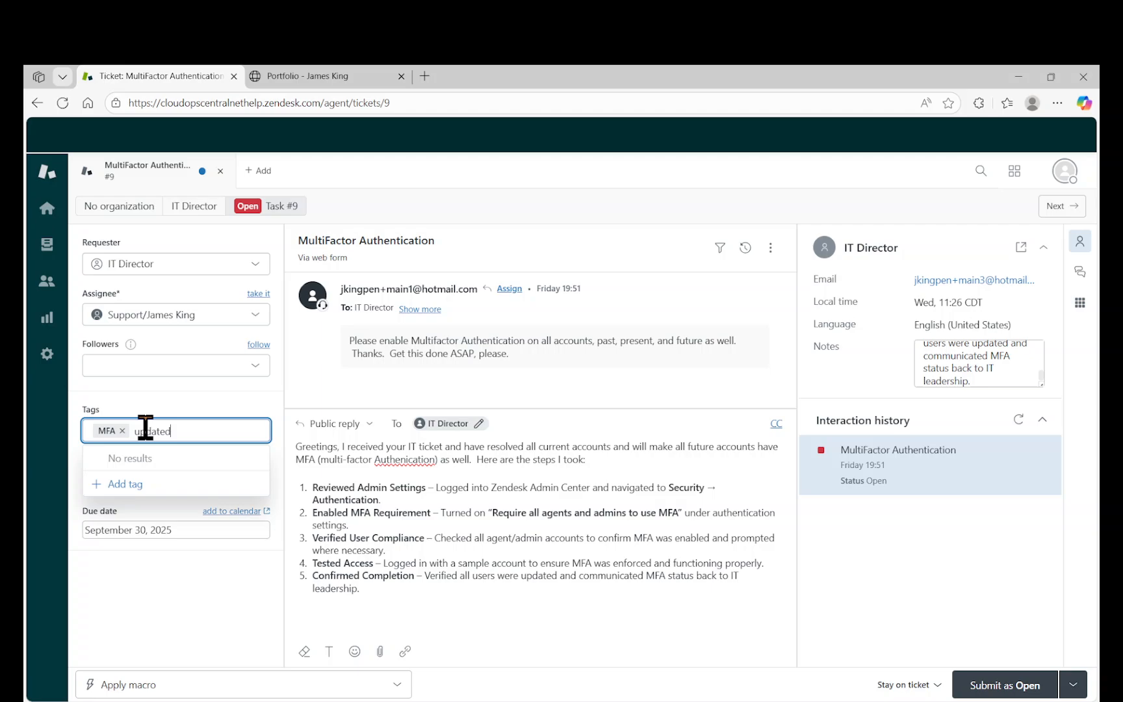
key("Return")
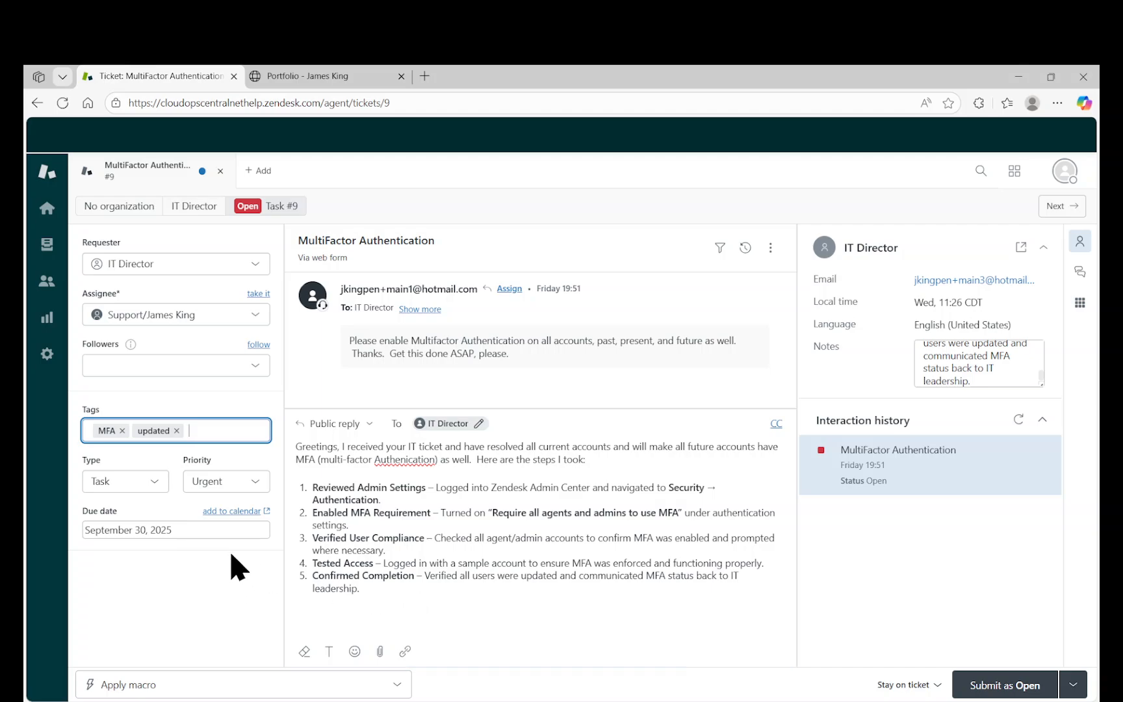
left_click(231, 530)
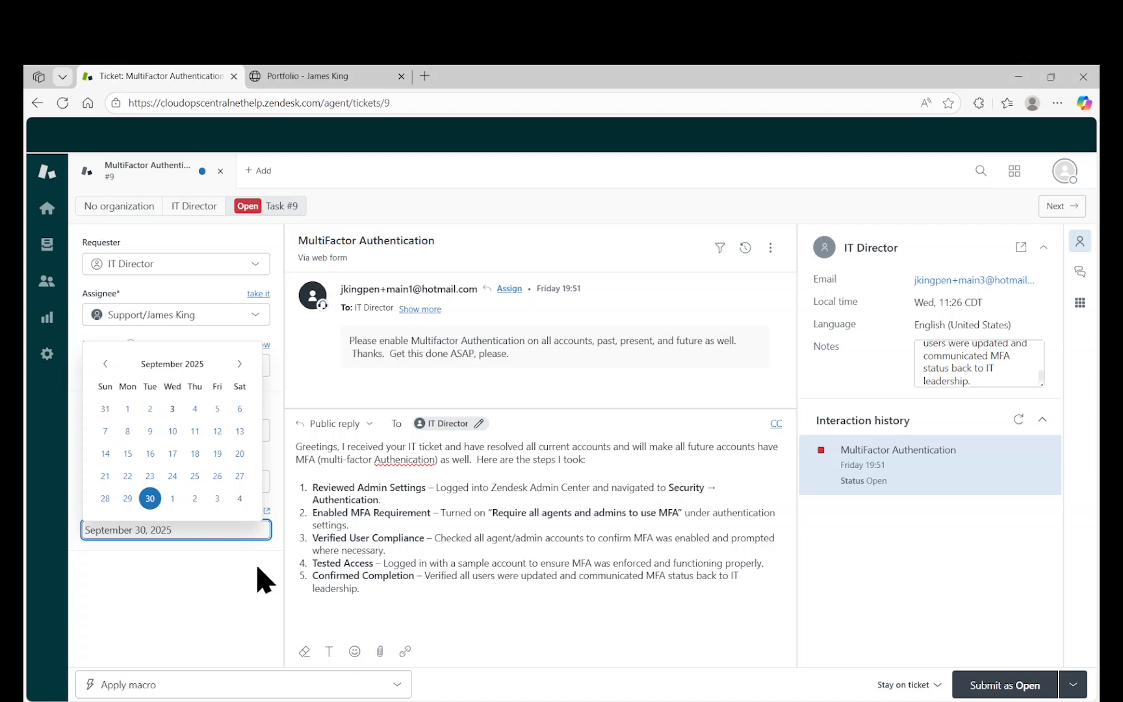
left_click(456, 617)
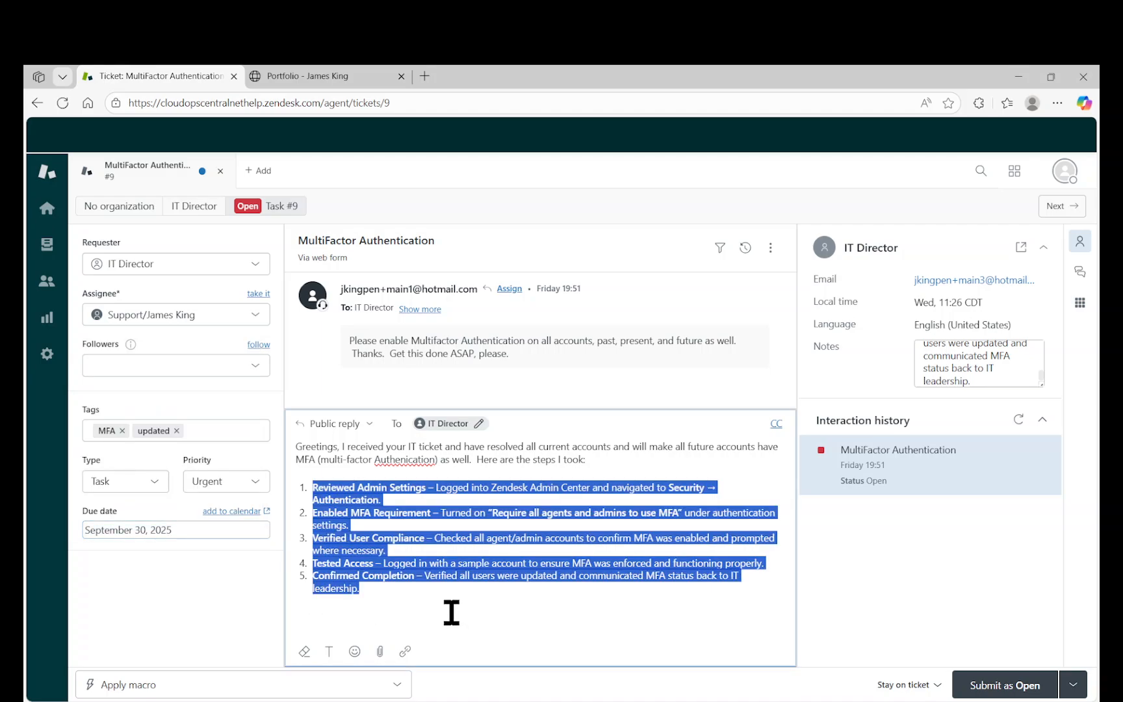
left_click(373, 588)
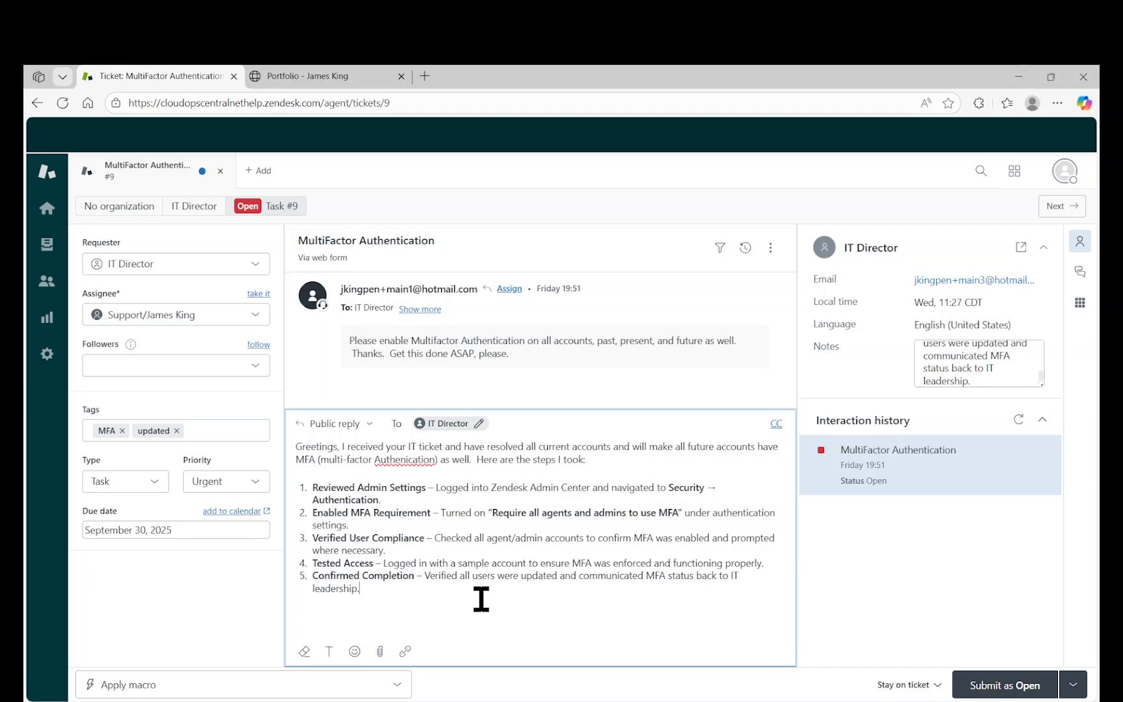
Submit the MultiFactor Authentication ticket with its public reply as Solved.
left_click(1075, 685)
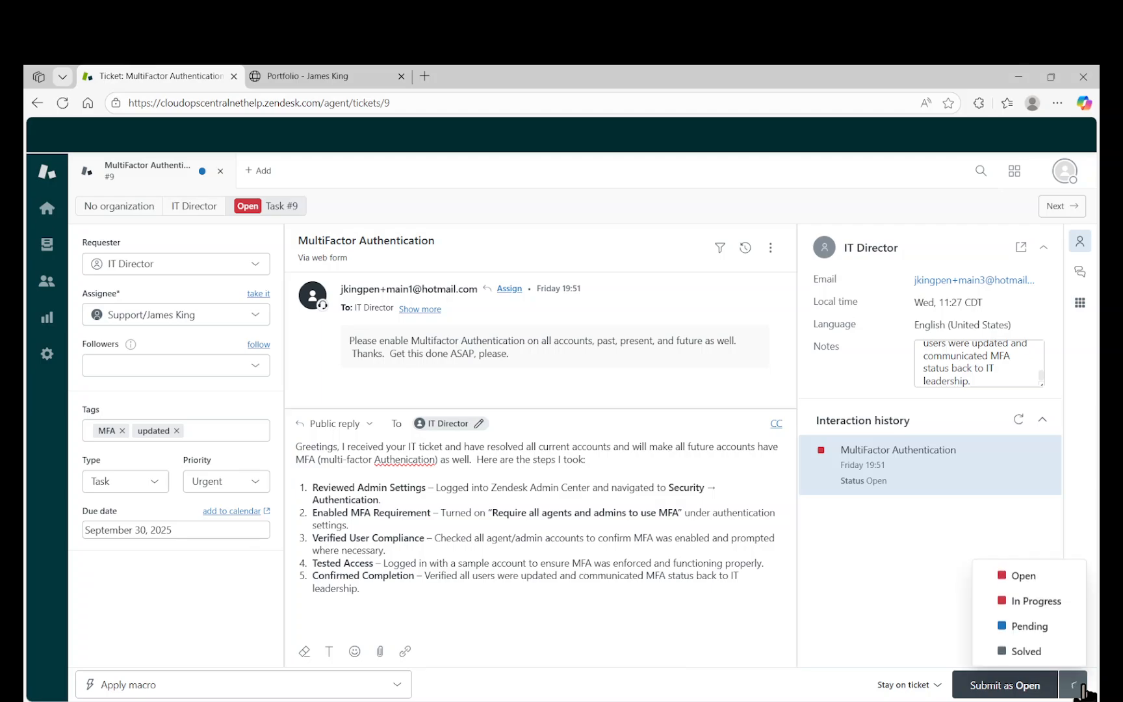
left_click(1049, 653)
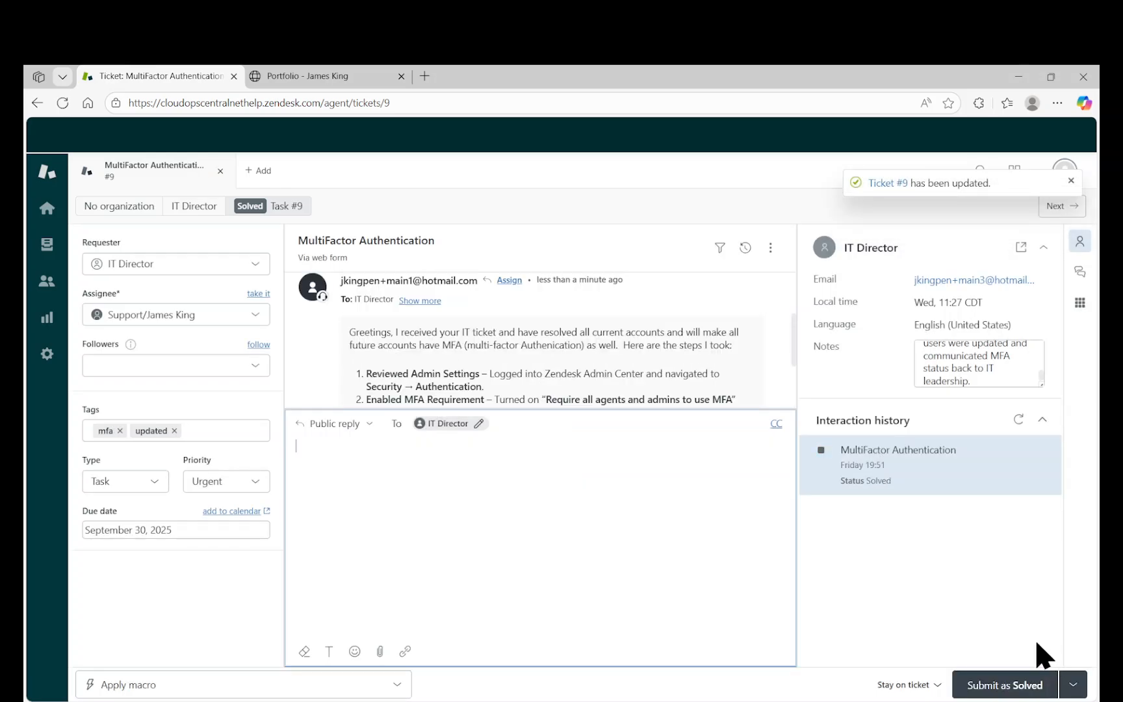
left_click(1029, 686)
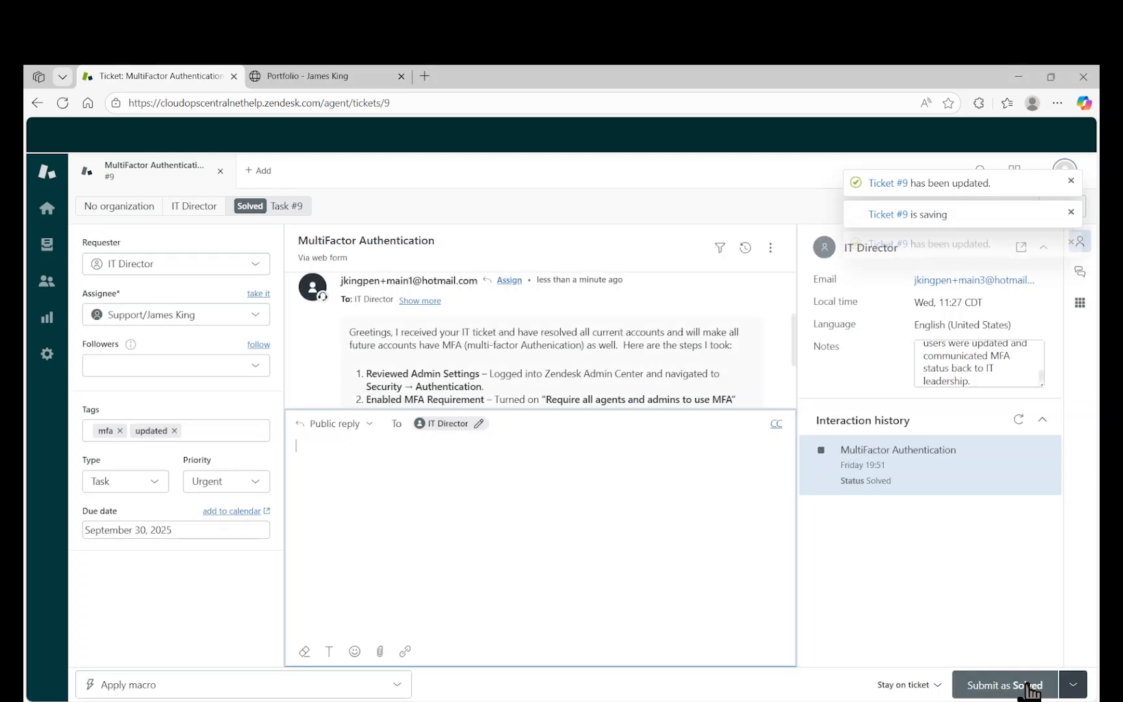